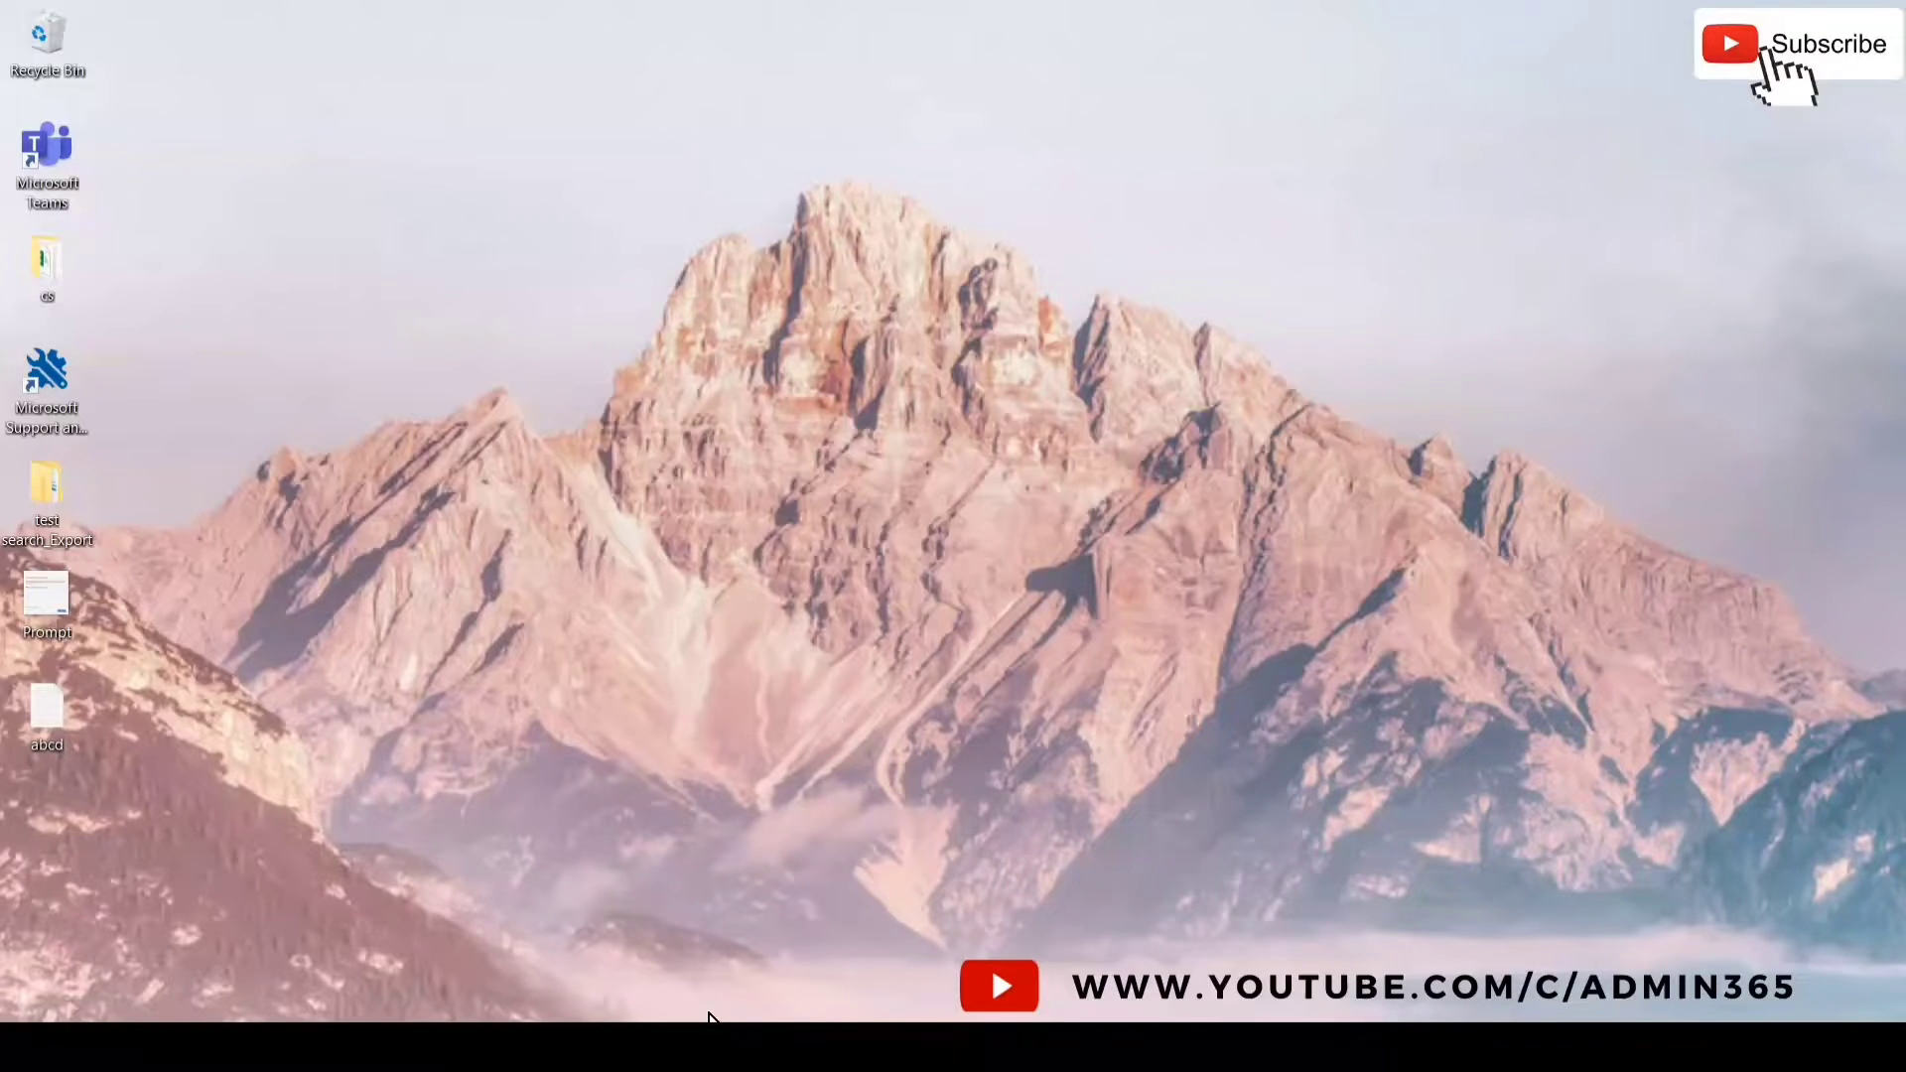
Bring the Chrome window with the Microsoft 365 admin center home page to the front.
left_click(711, 1016)
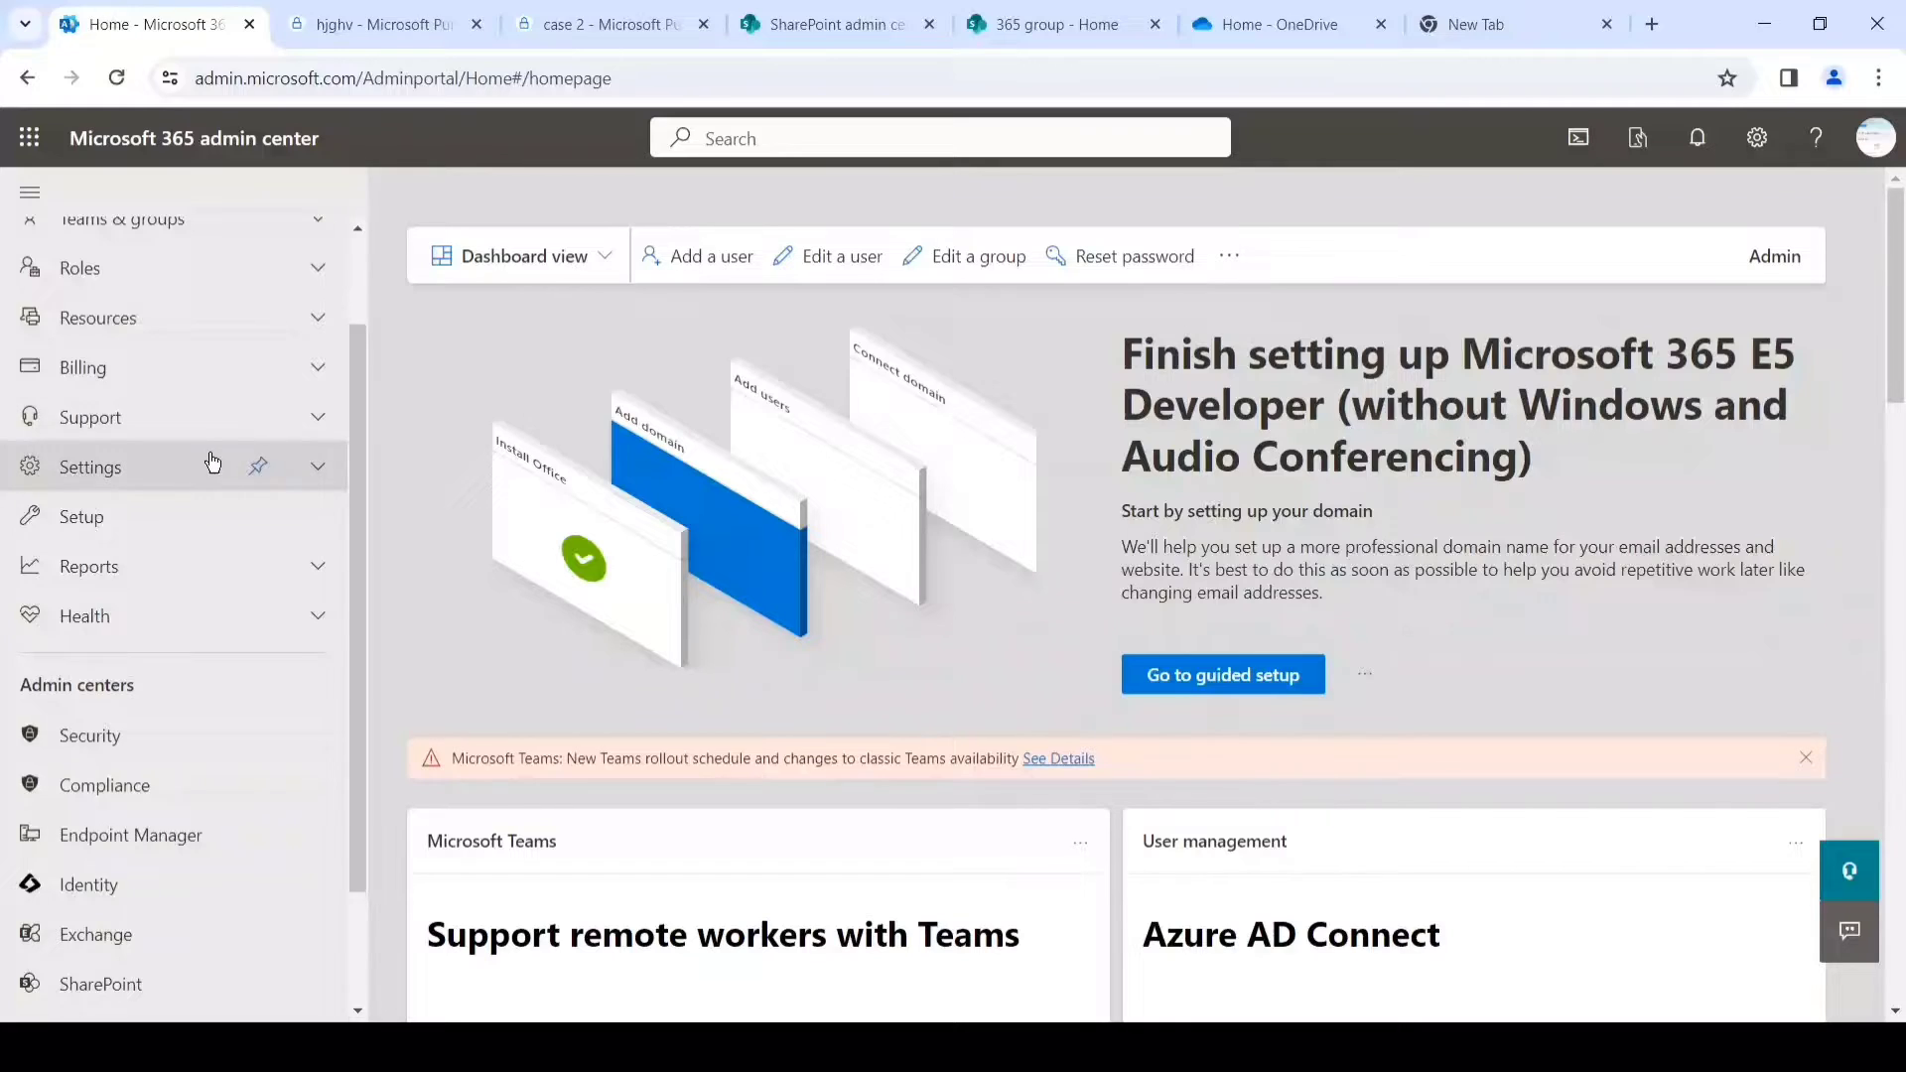
Open the Active users list from the Users section of the admin center navigation.
scroll(208, 458, "up", 2)
left_click(209, 309)
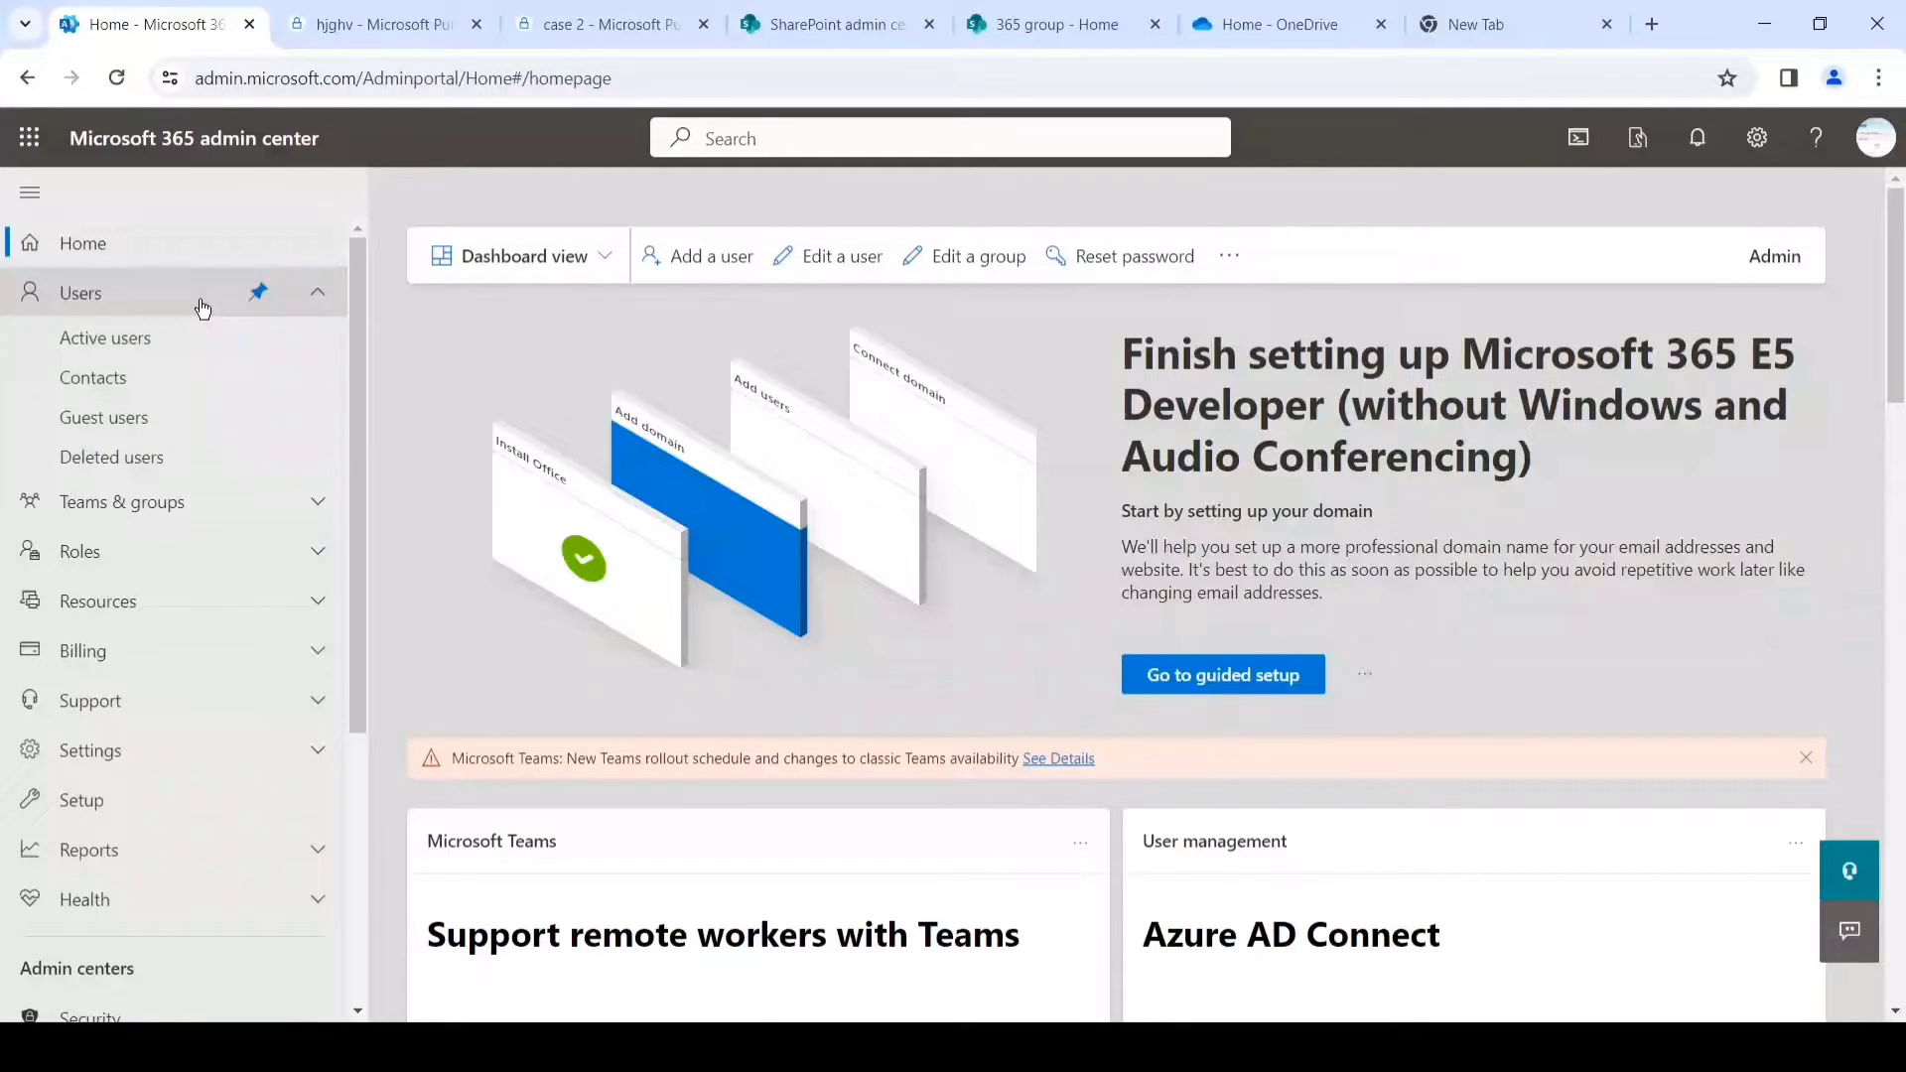
left_click(181, 347)
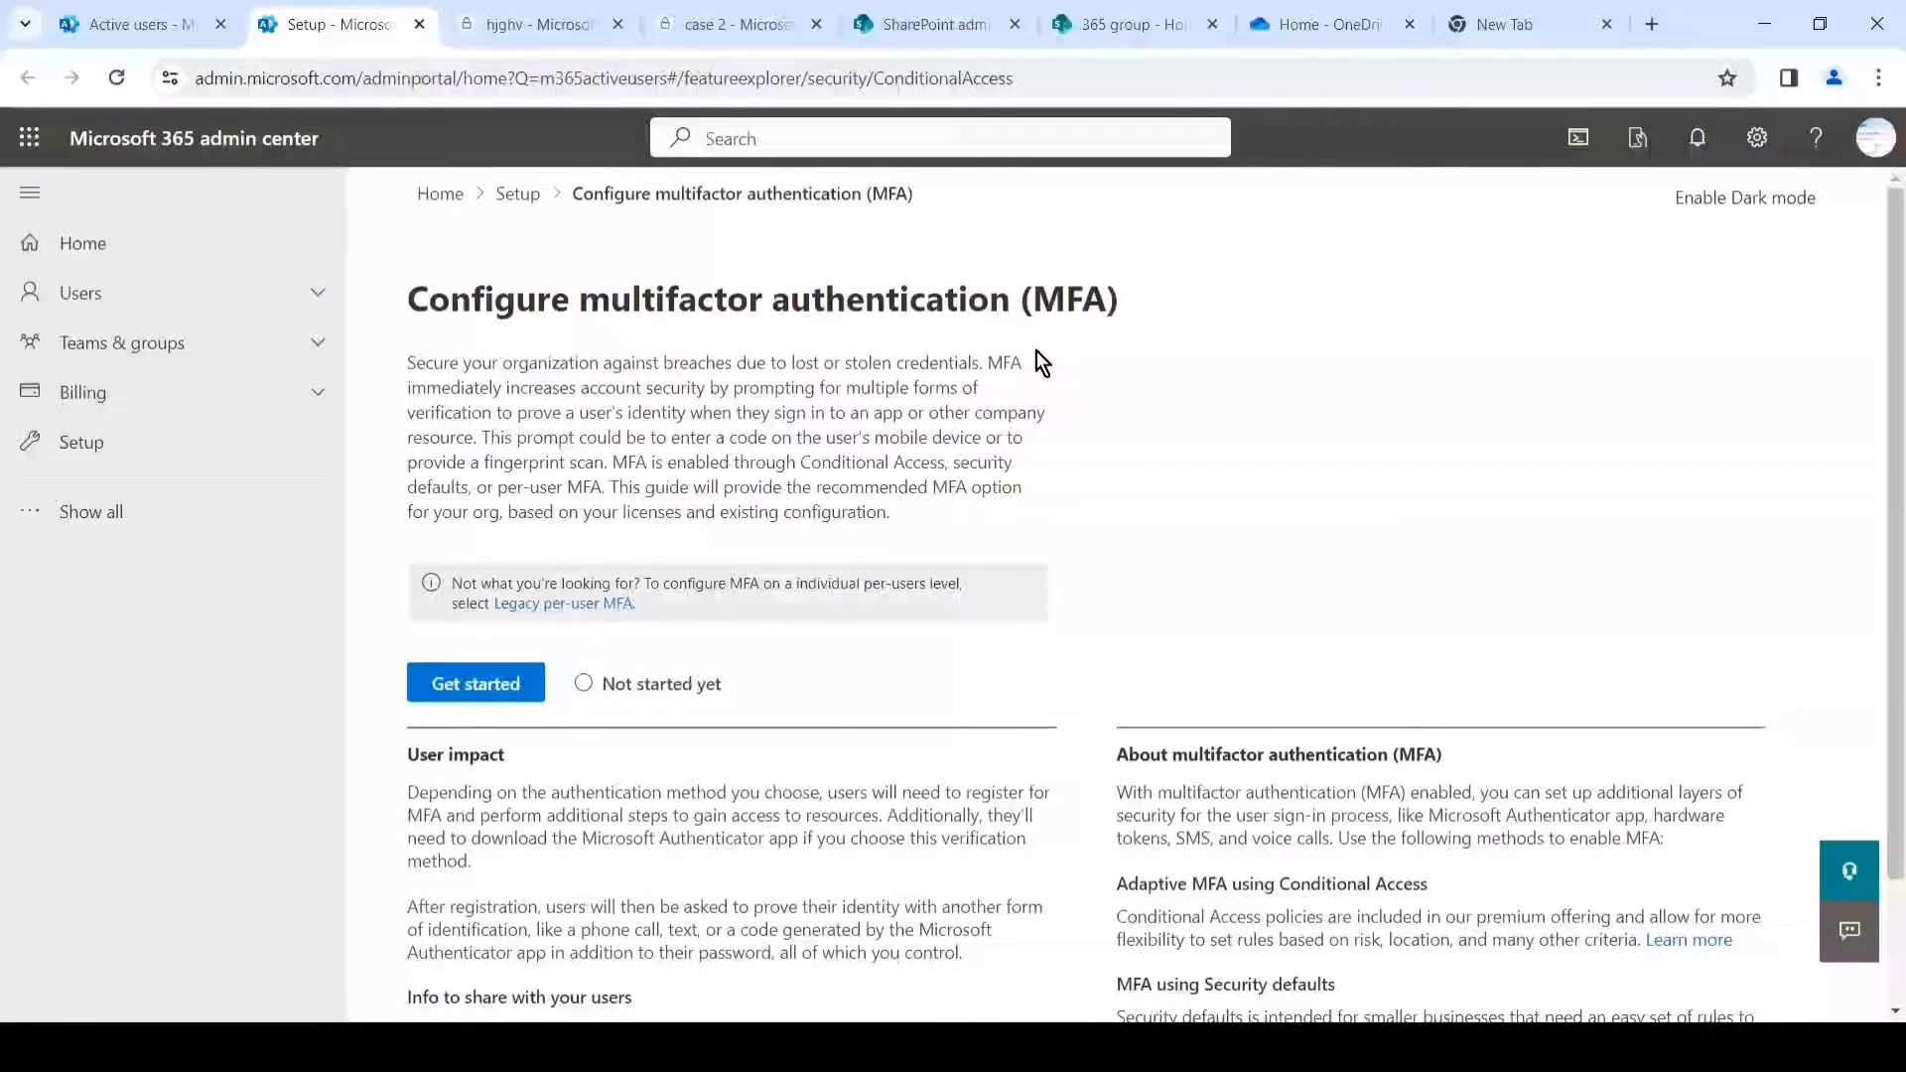
scroll(1035, 352, "down", 2)
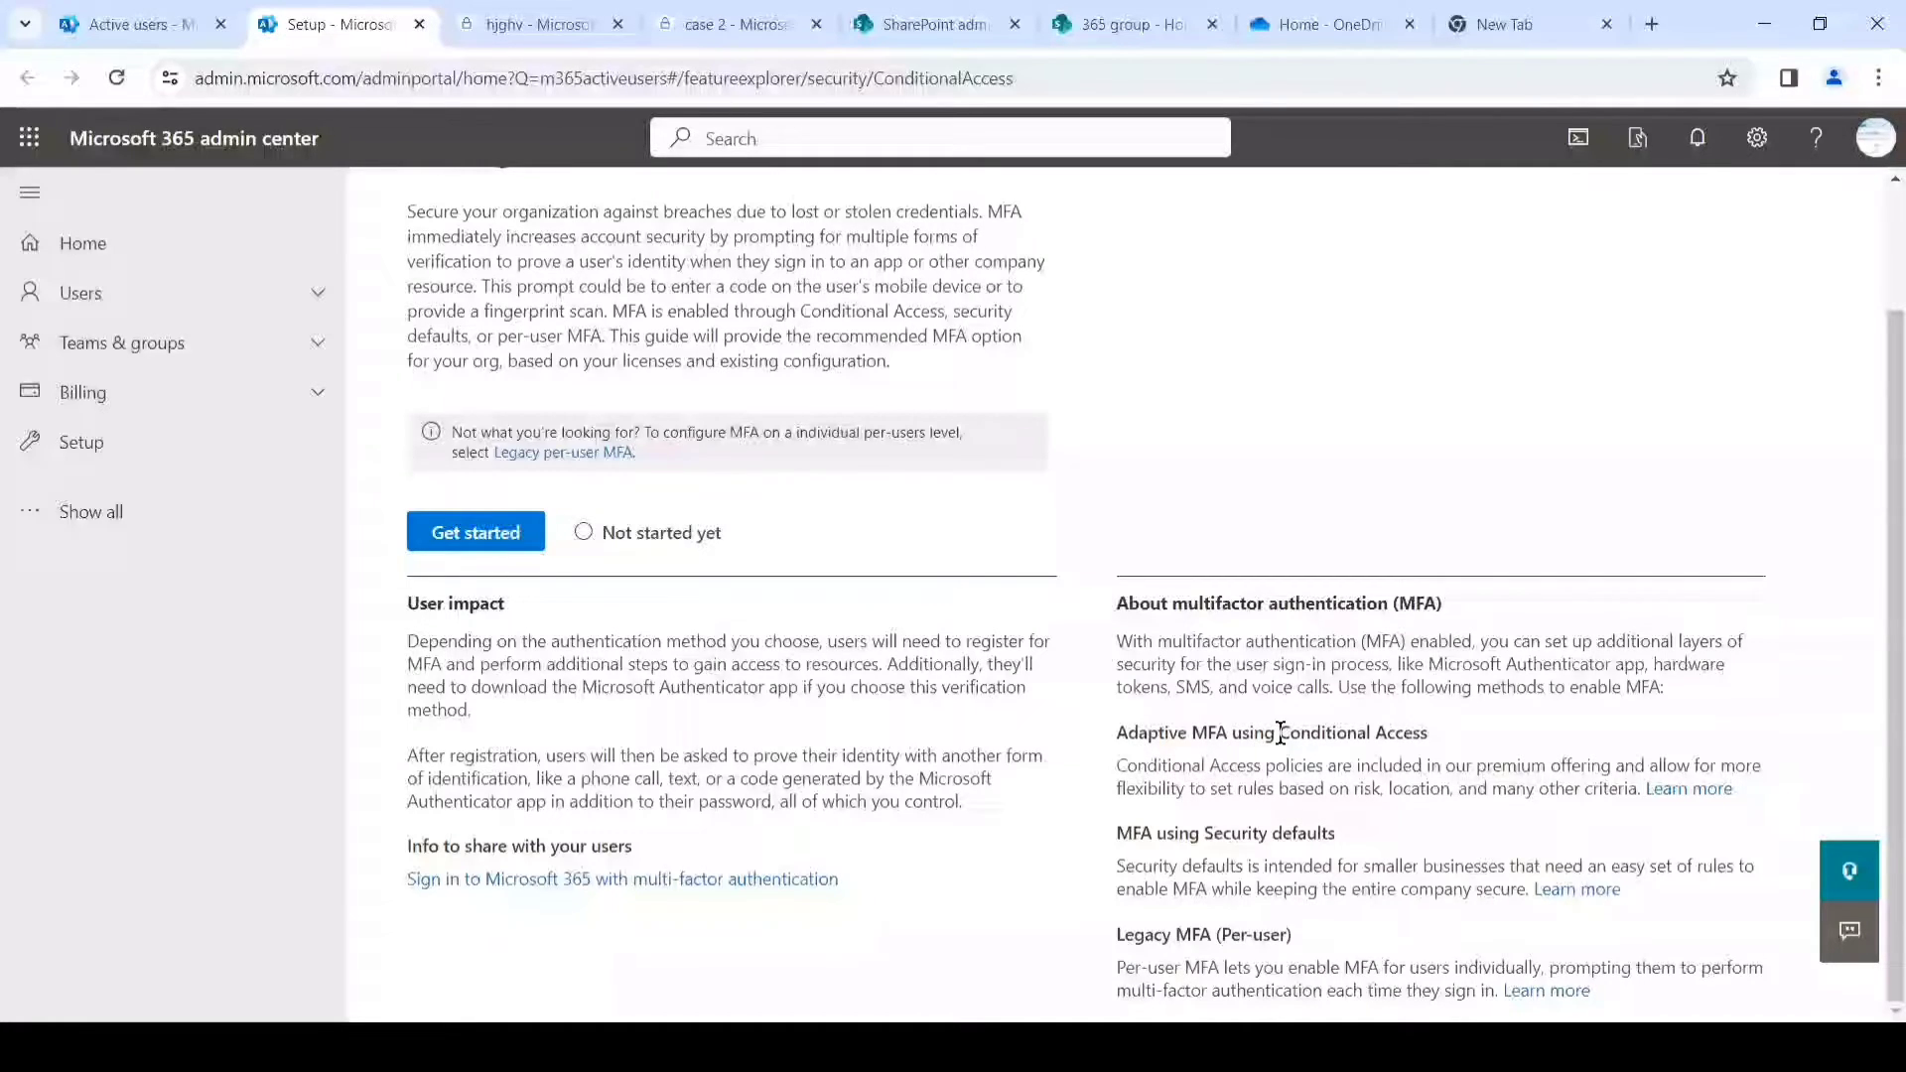
left_click_drag(1281, 733, 1427, 730)
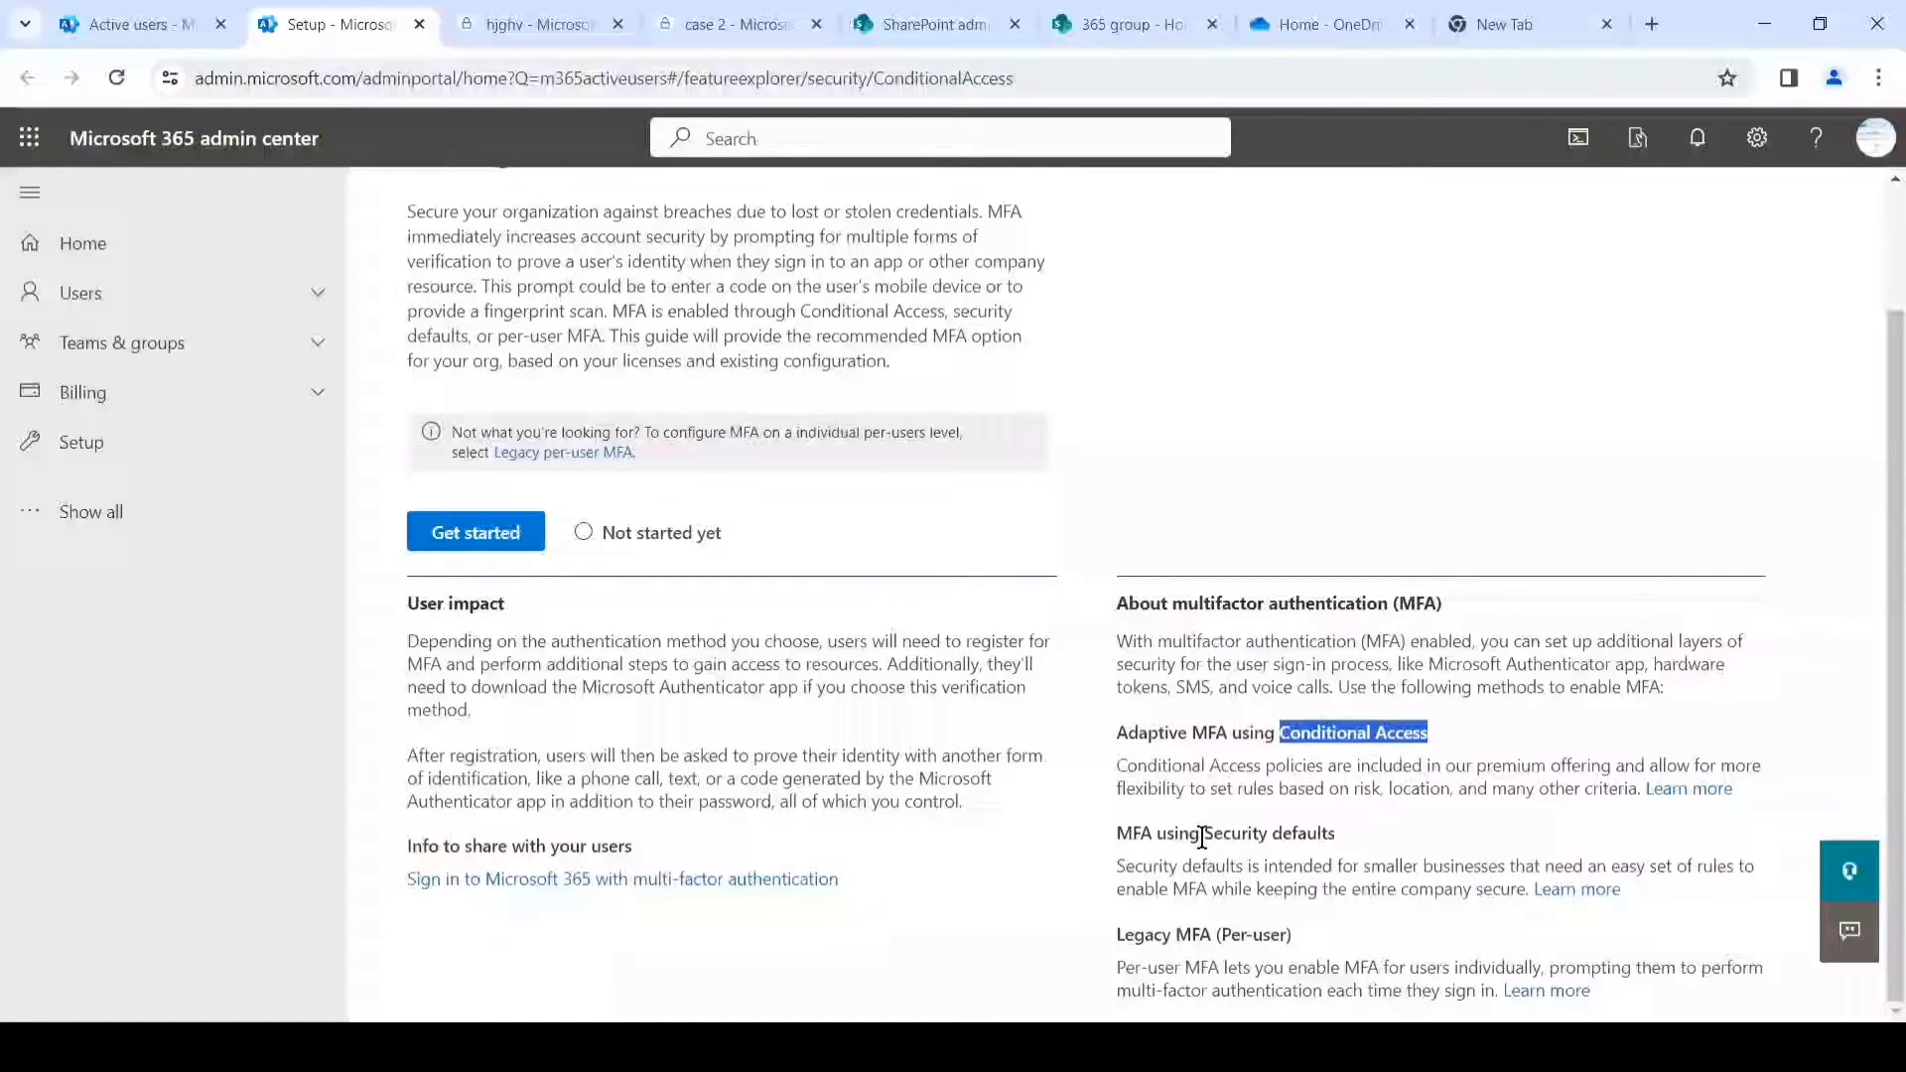
left_click_drag(1202, 839, 1322, 839)
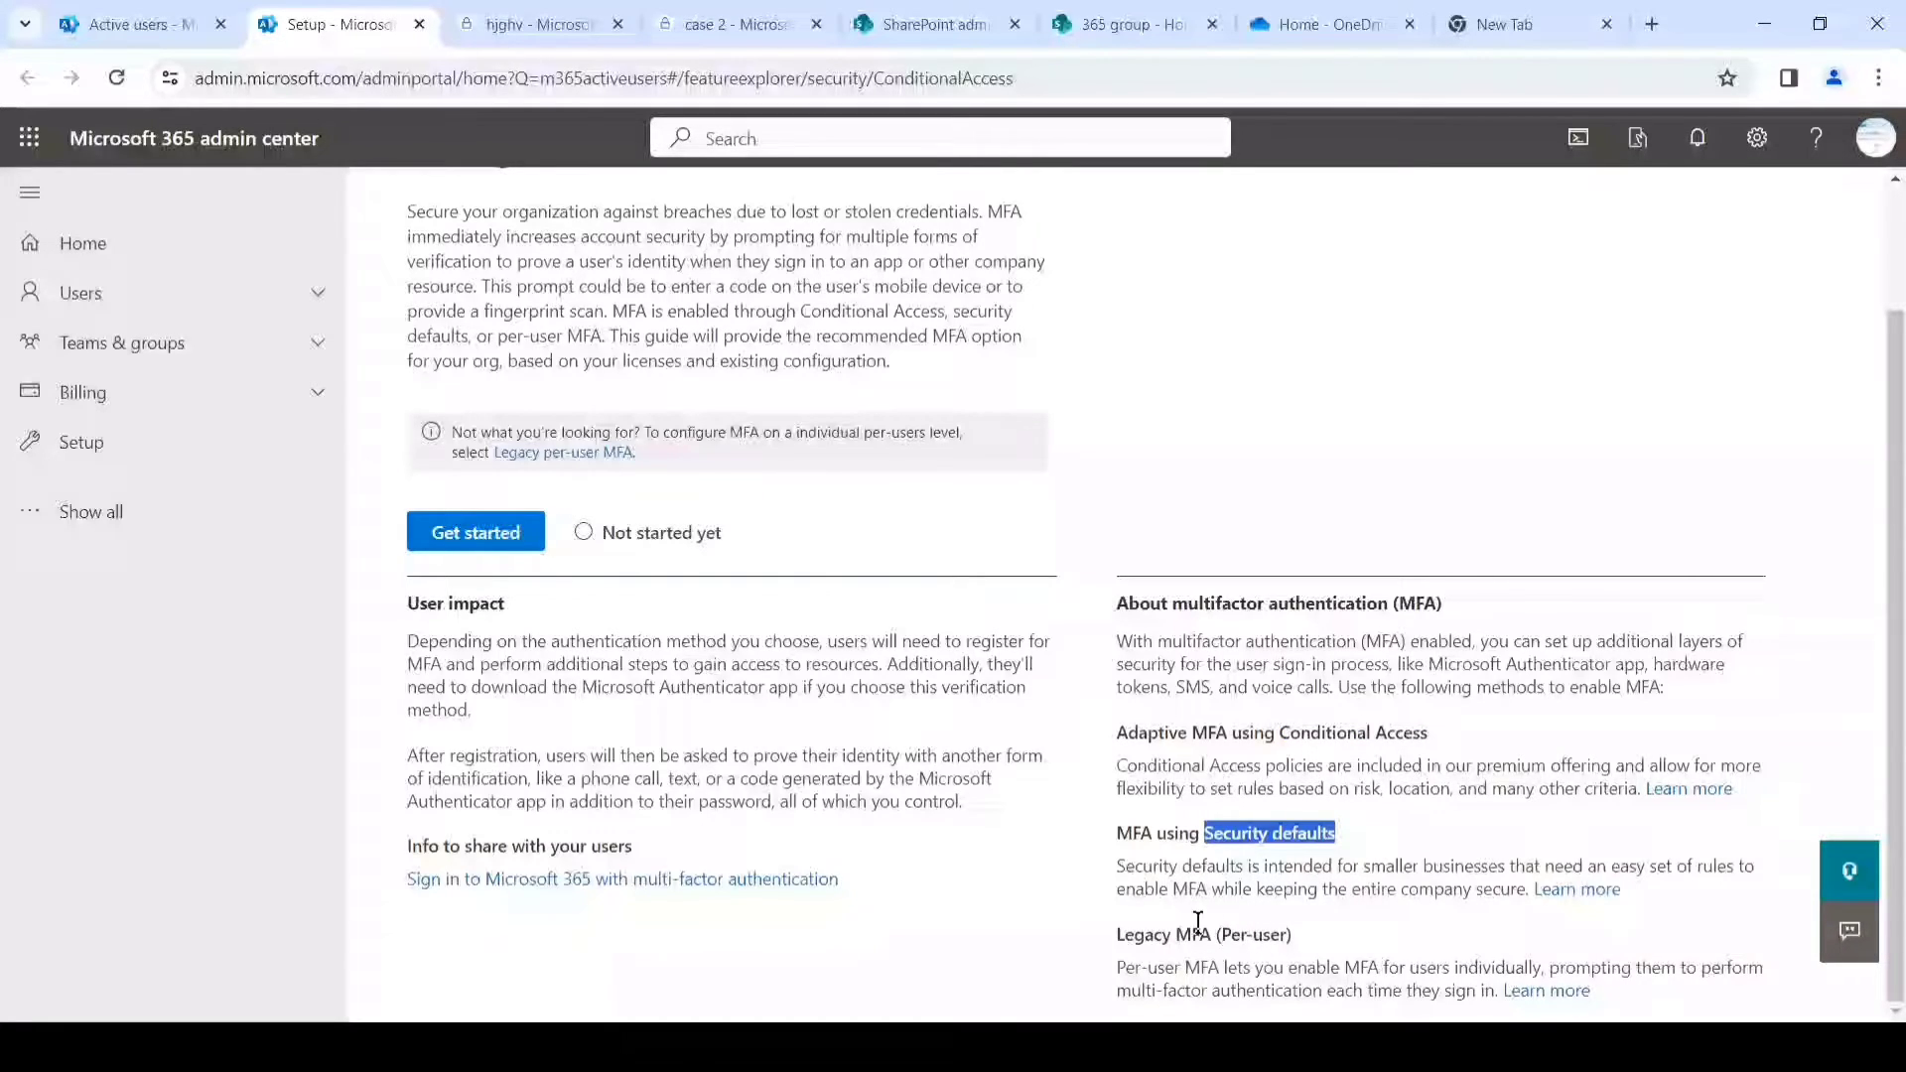
left_click_drag(1116, 934, 1219, 930)
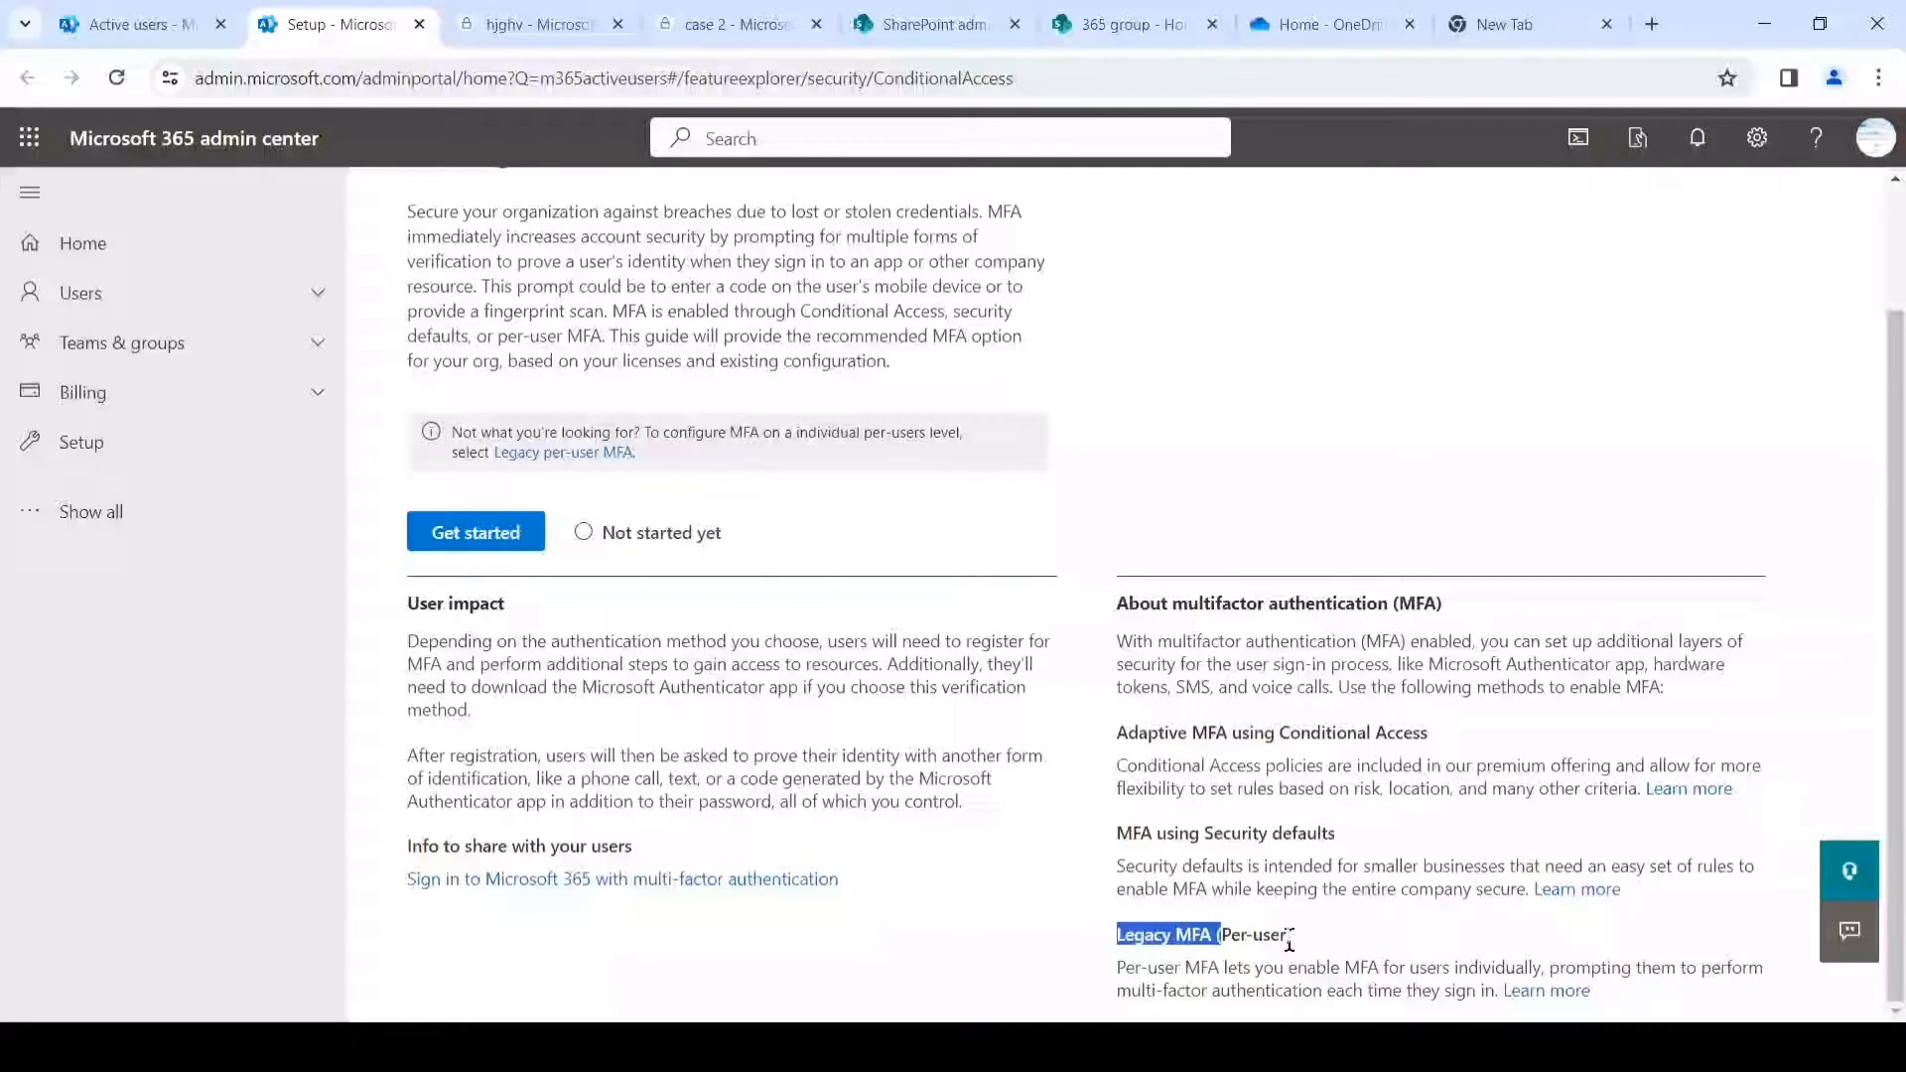
mouse_move(1335, 833)
left_mouse_down()
mouse_move(1204, 833)
mouse_move(1335, 833)
left_mouse_up()
left_click_drag(1278, 733, 1422, 724)
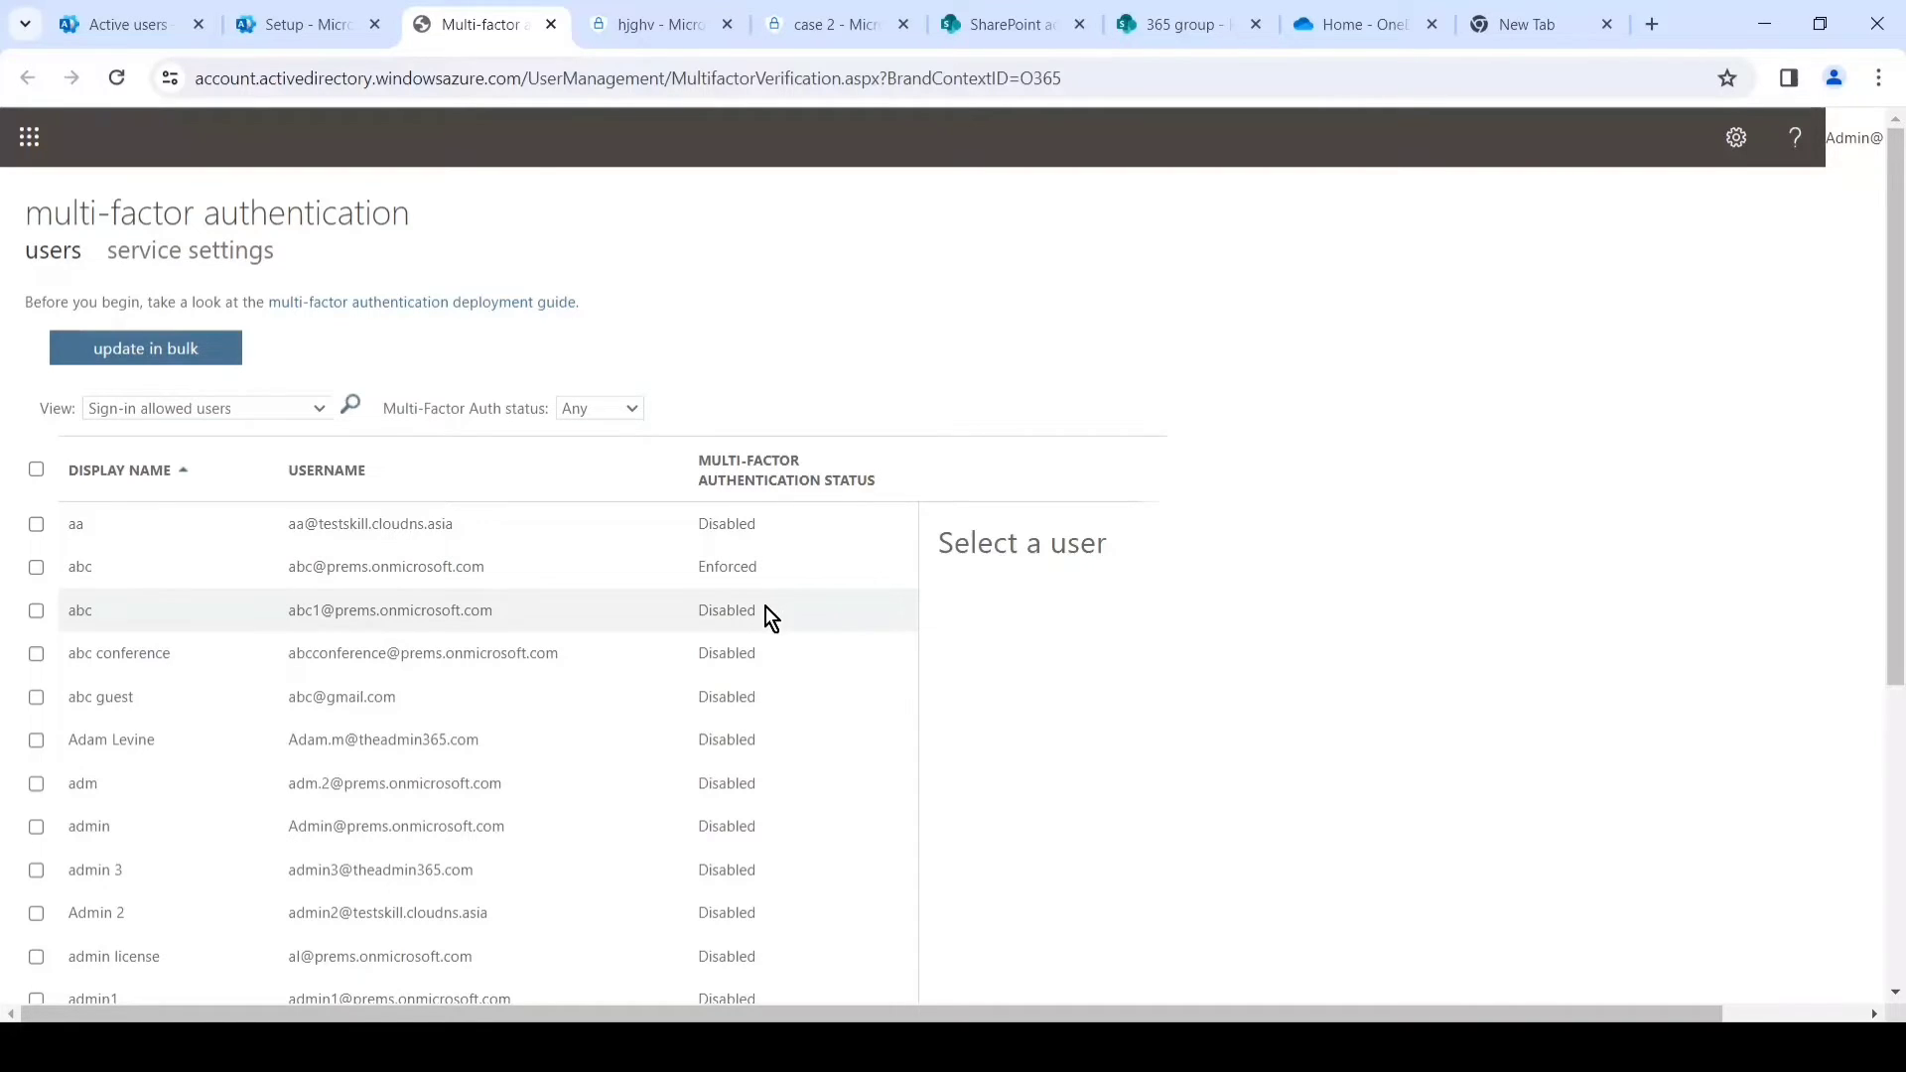
Select the Enforced user abc in the per-user MFA list and open Manage user settings.
left_click(37, 568)
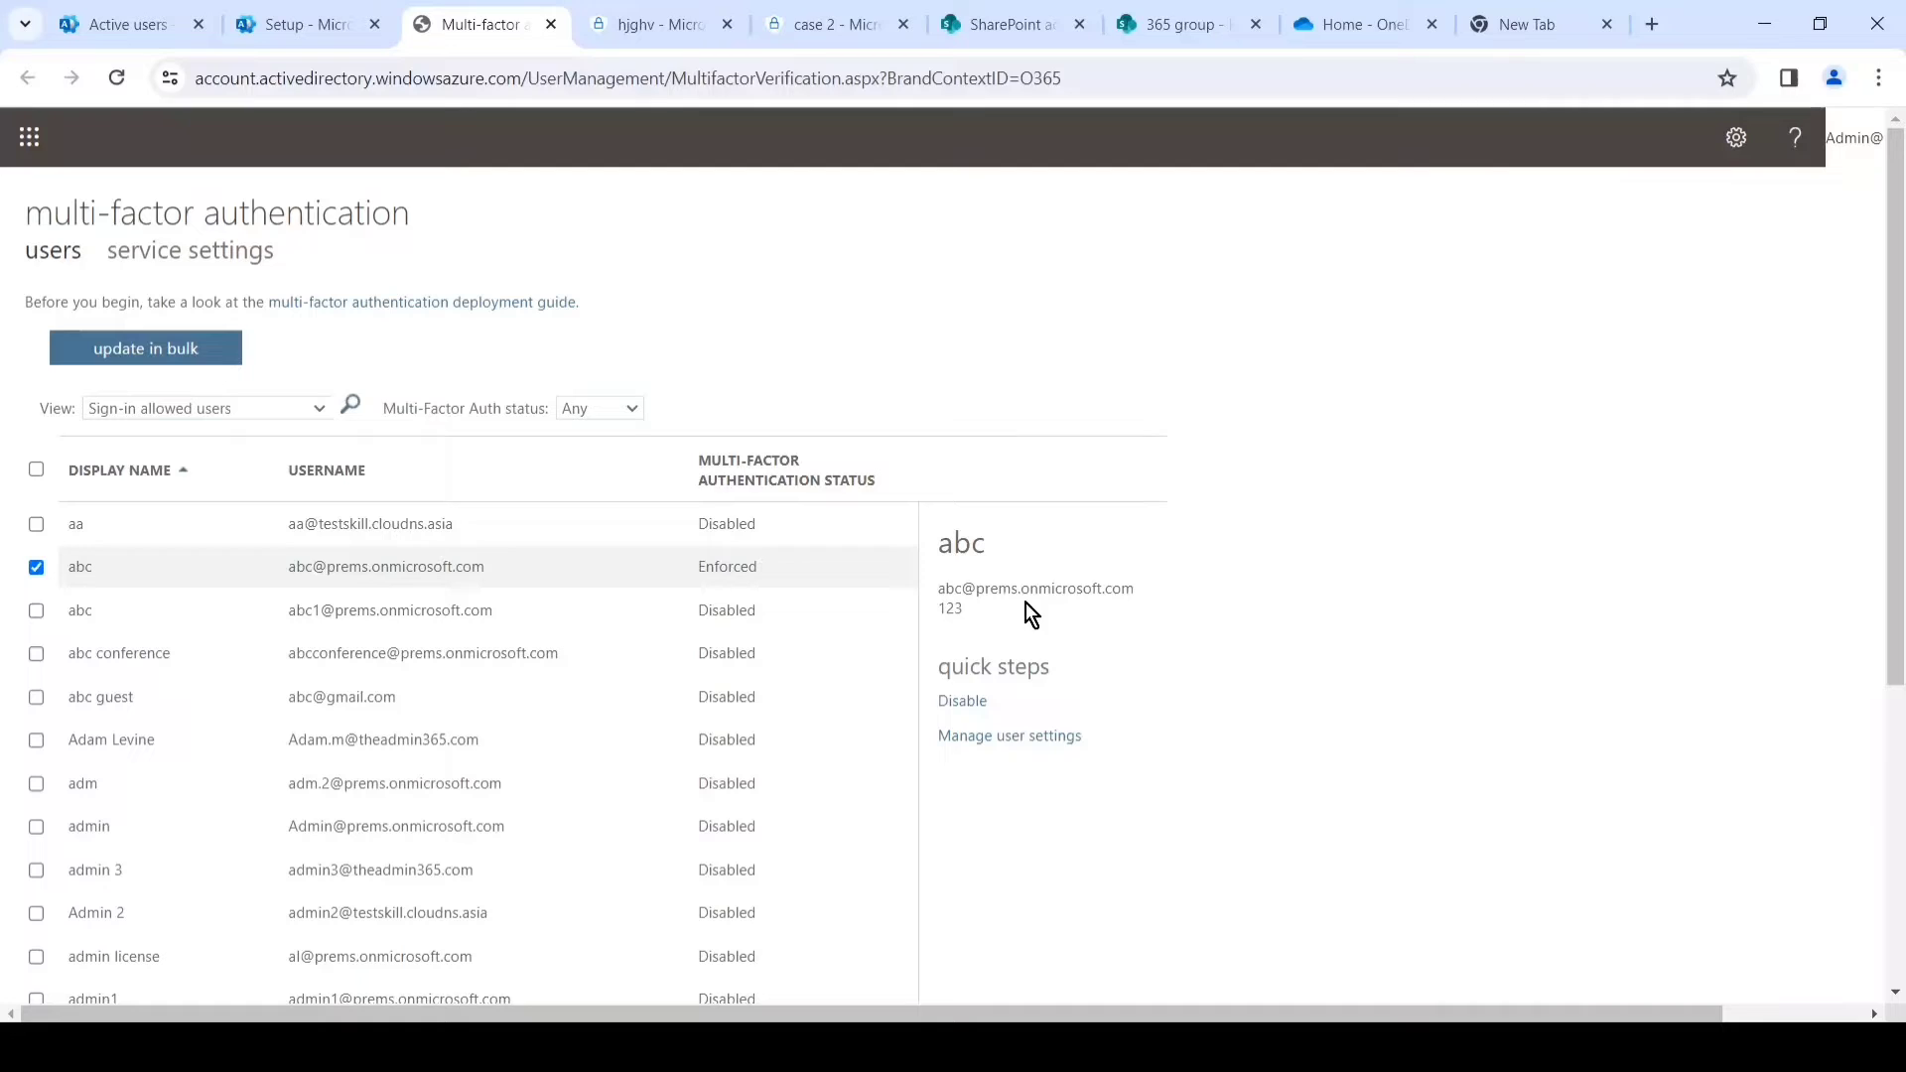
left_click(1056, 740)
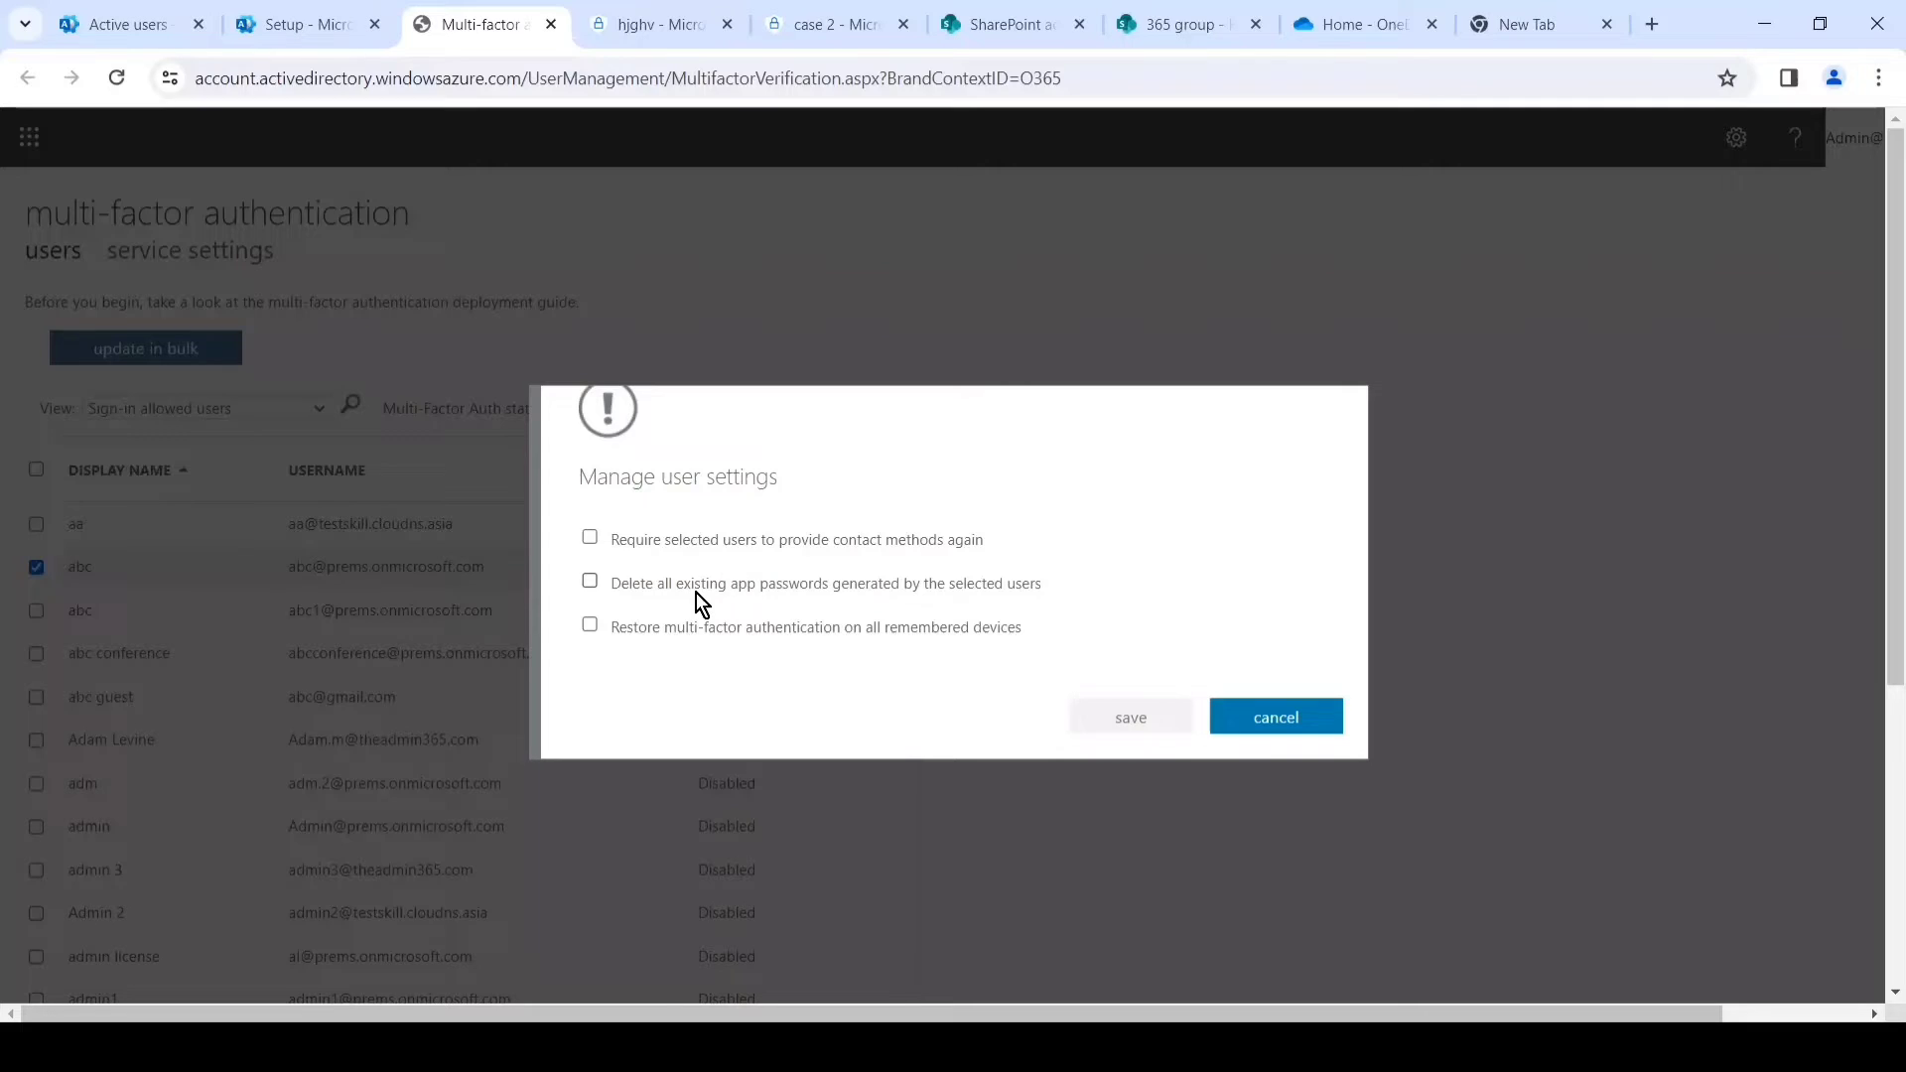
Require abc to provide contact methods again, save, and close the success message.
left_click(590, 539)
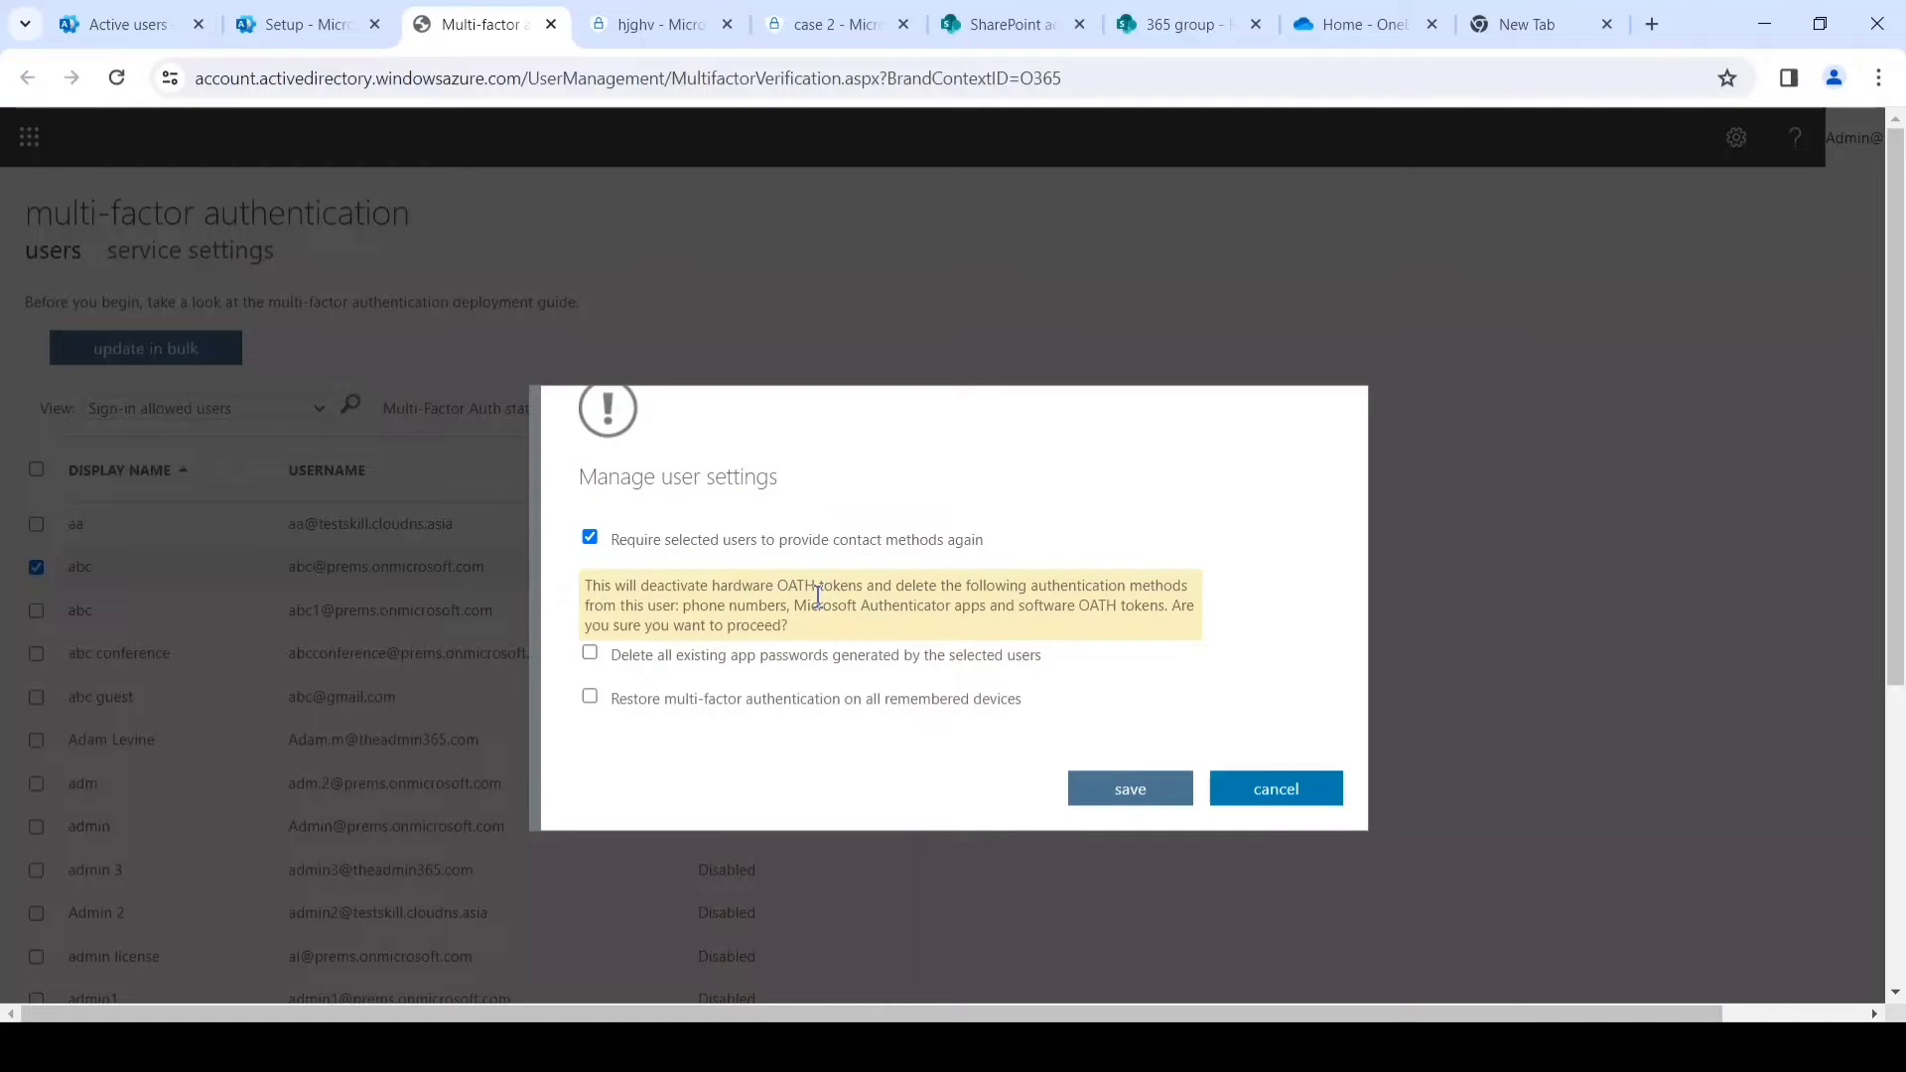
left_click_drag(836, 623, 590, 583)
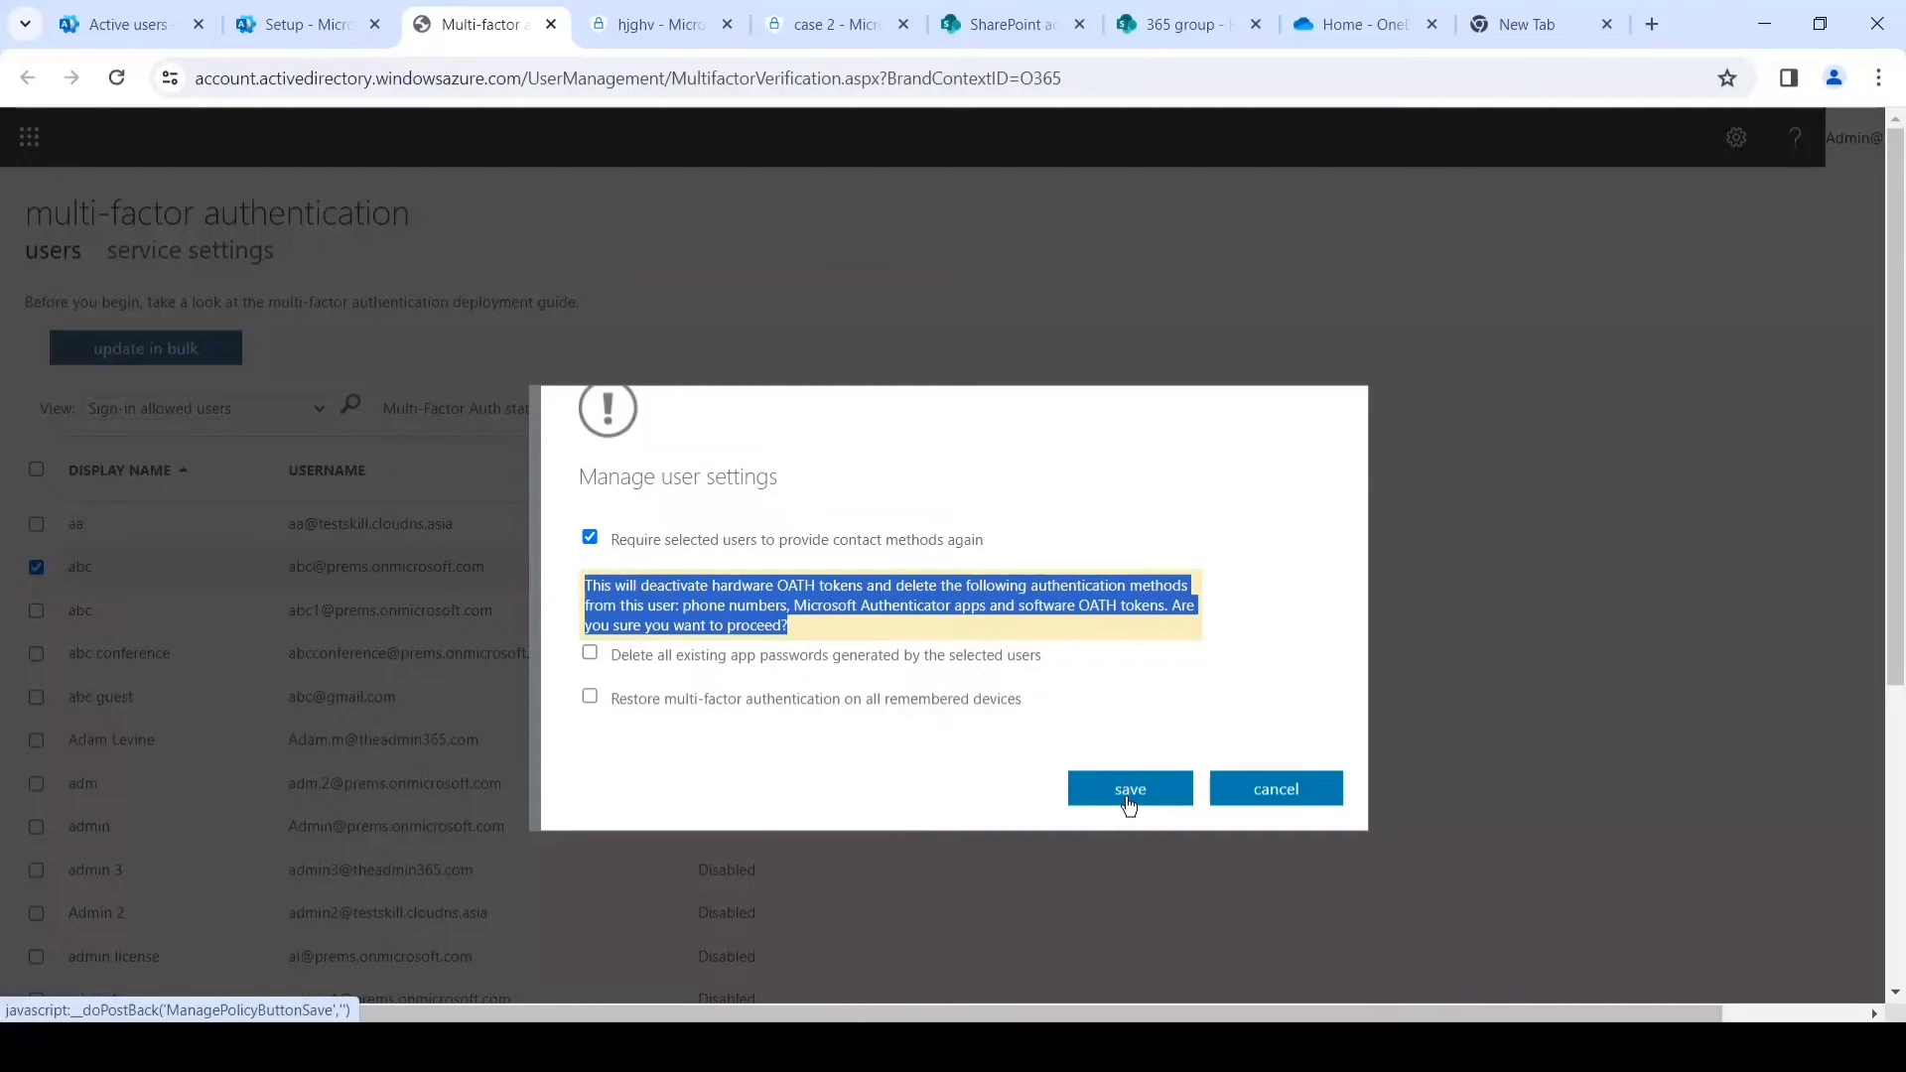
left_click(950, 760)
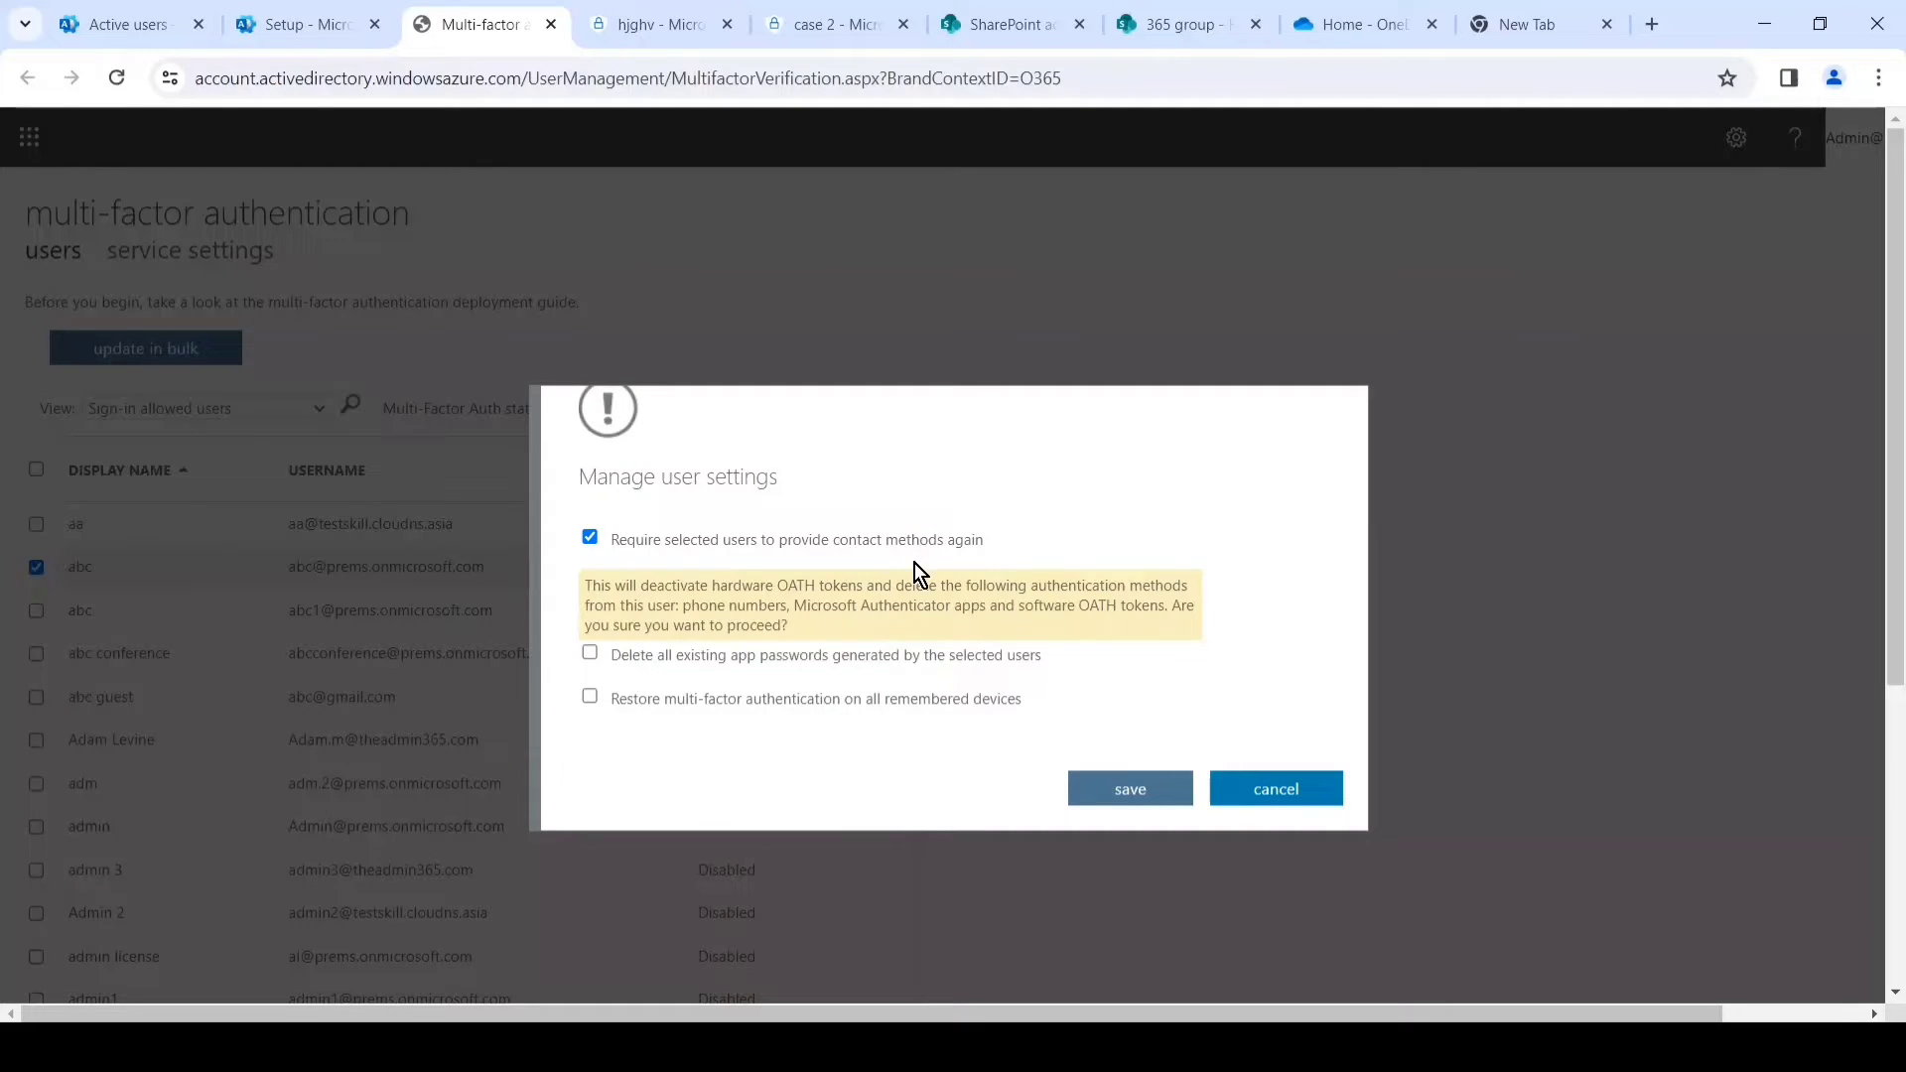
left_click(1121, 789)
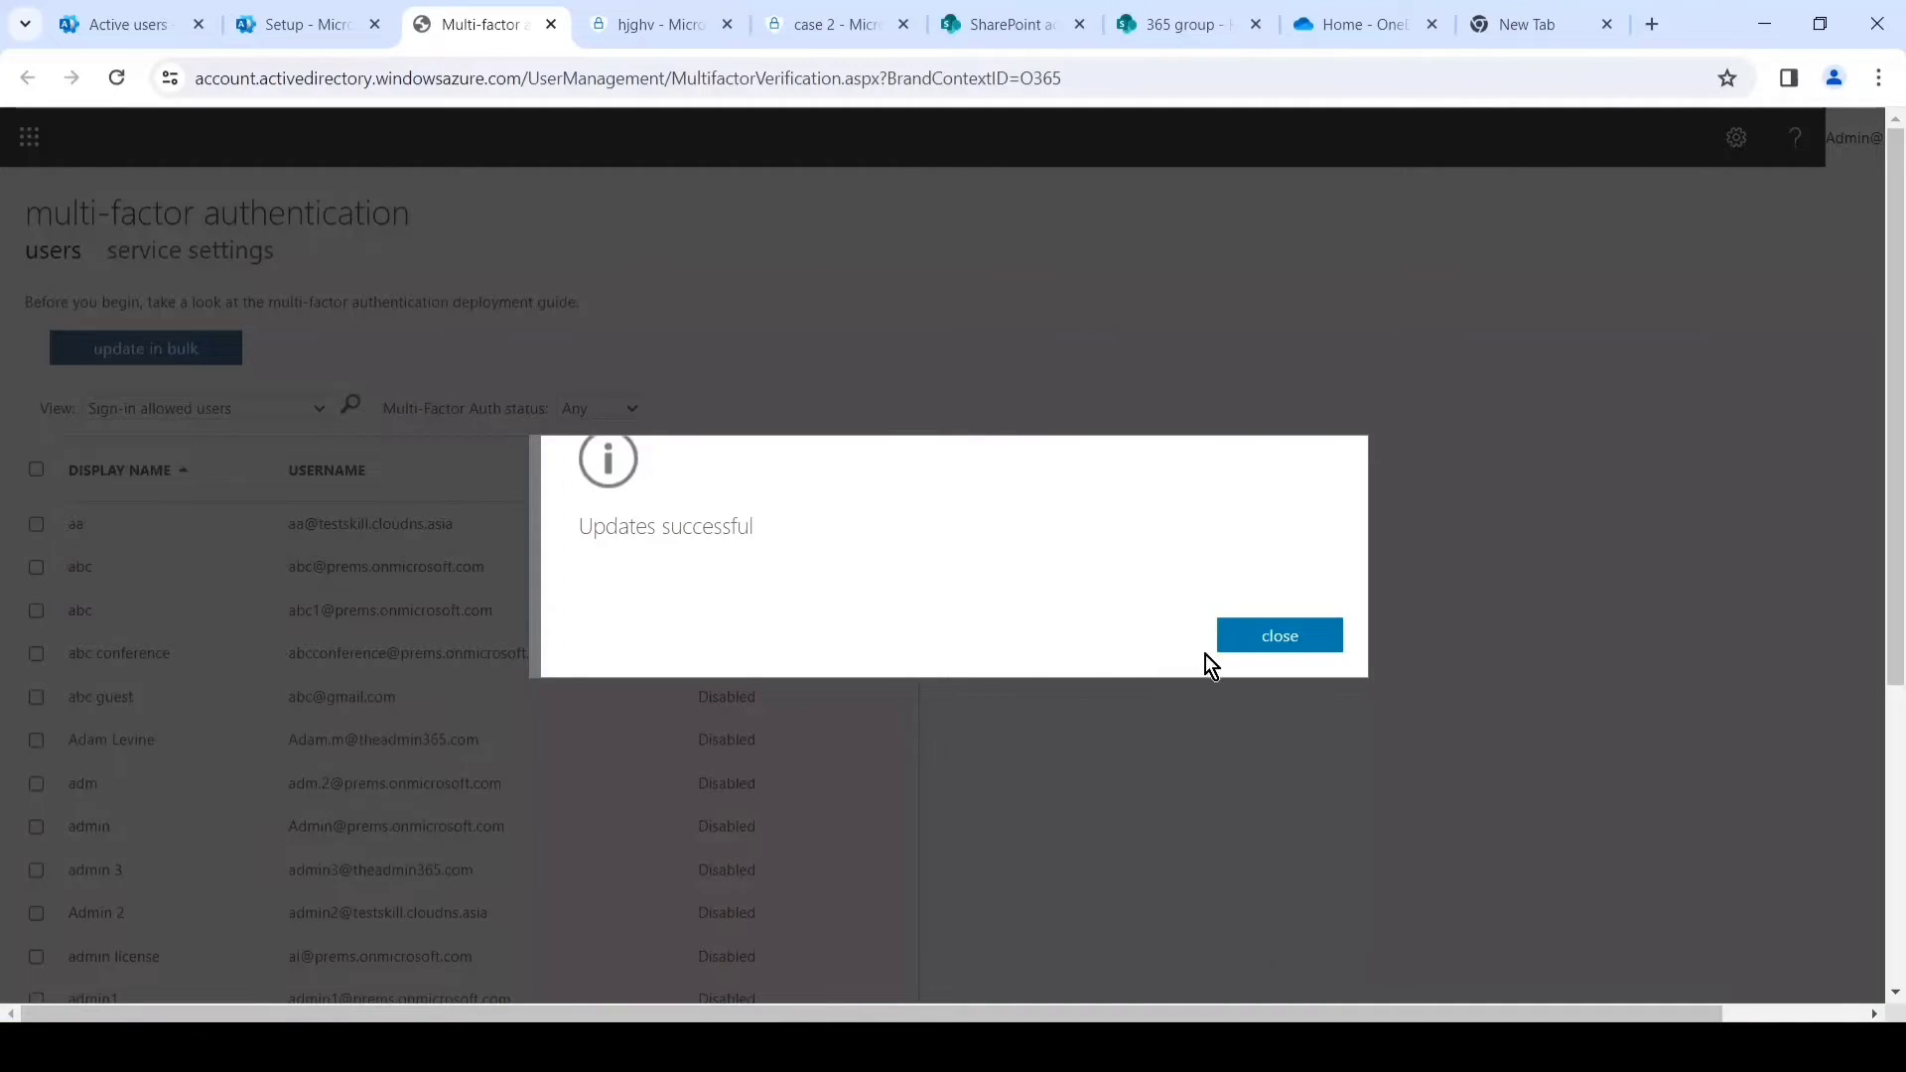
left_click(1274, 643)
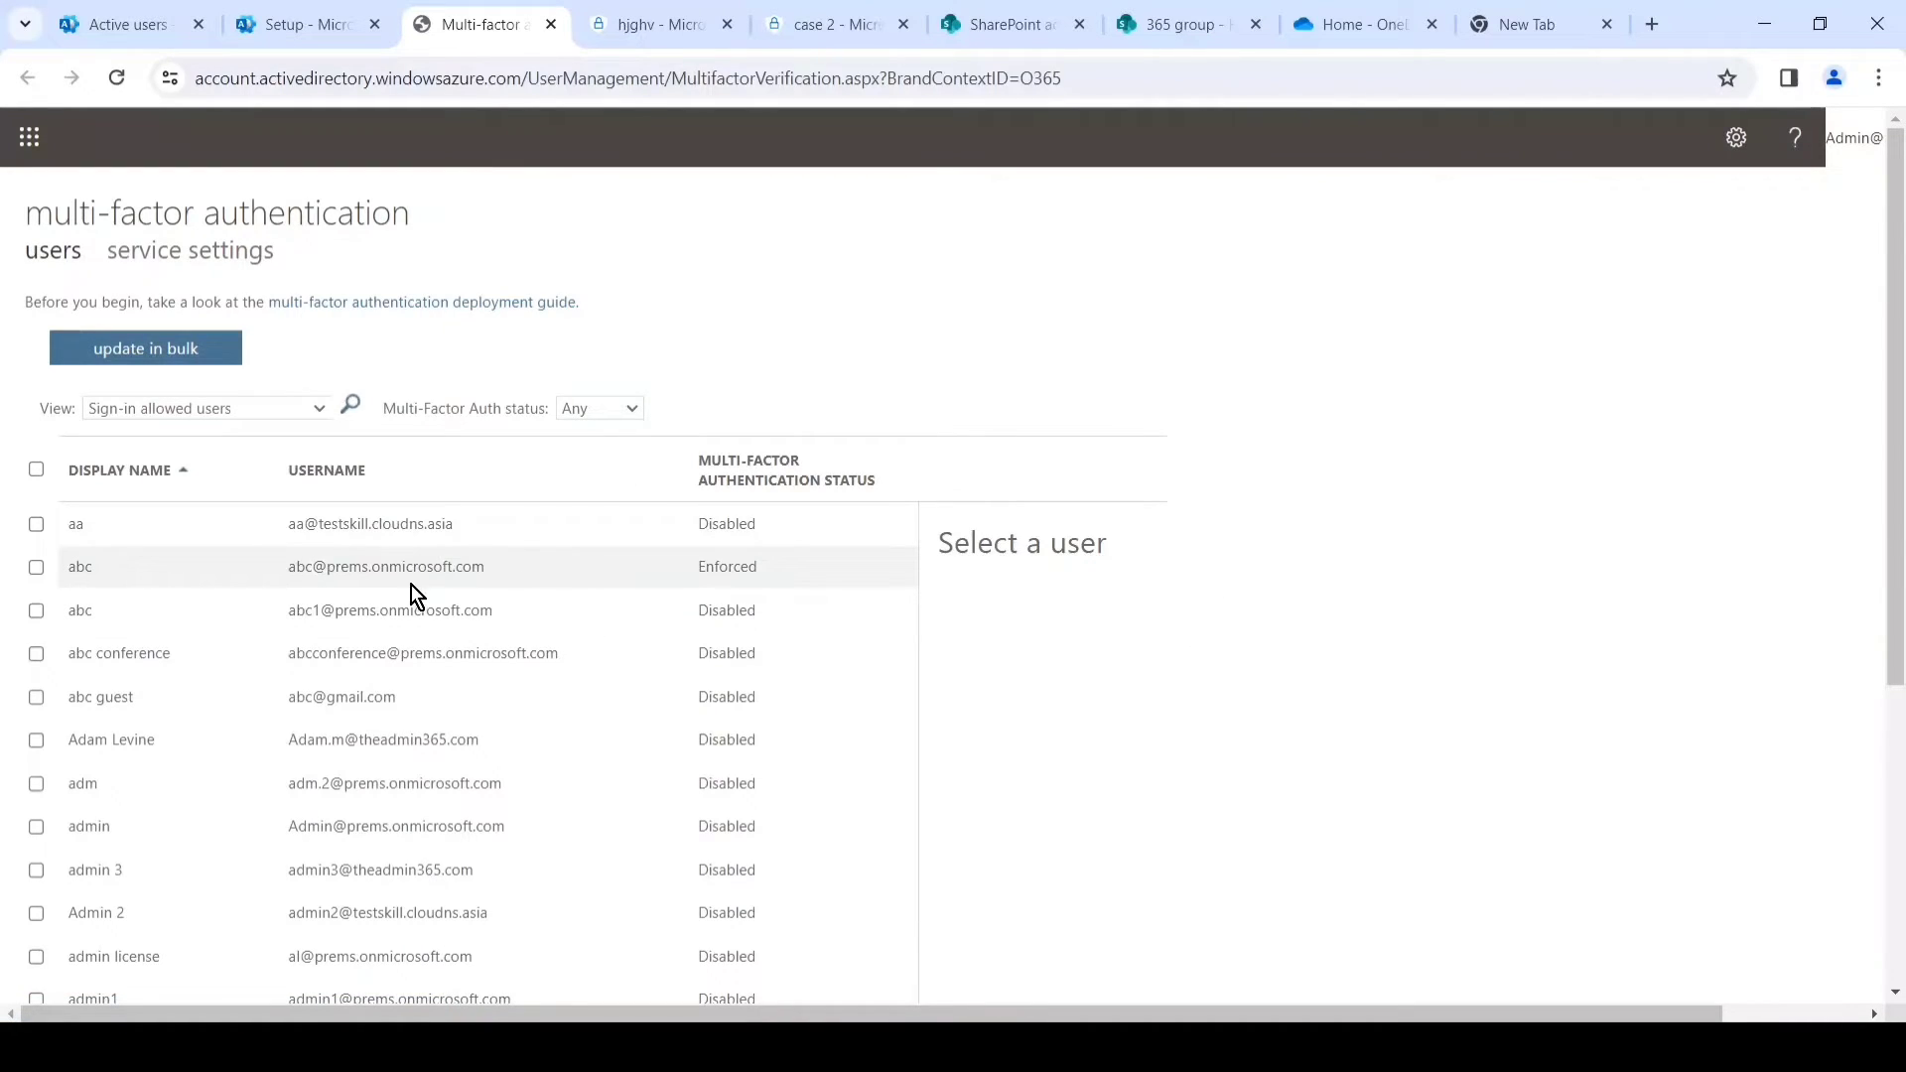
Select abc's full sign-in address in the details panel and open a new Incognito window.
left_click(307, 578)
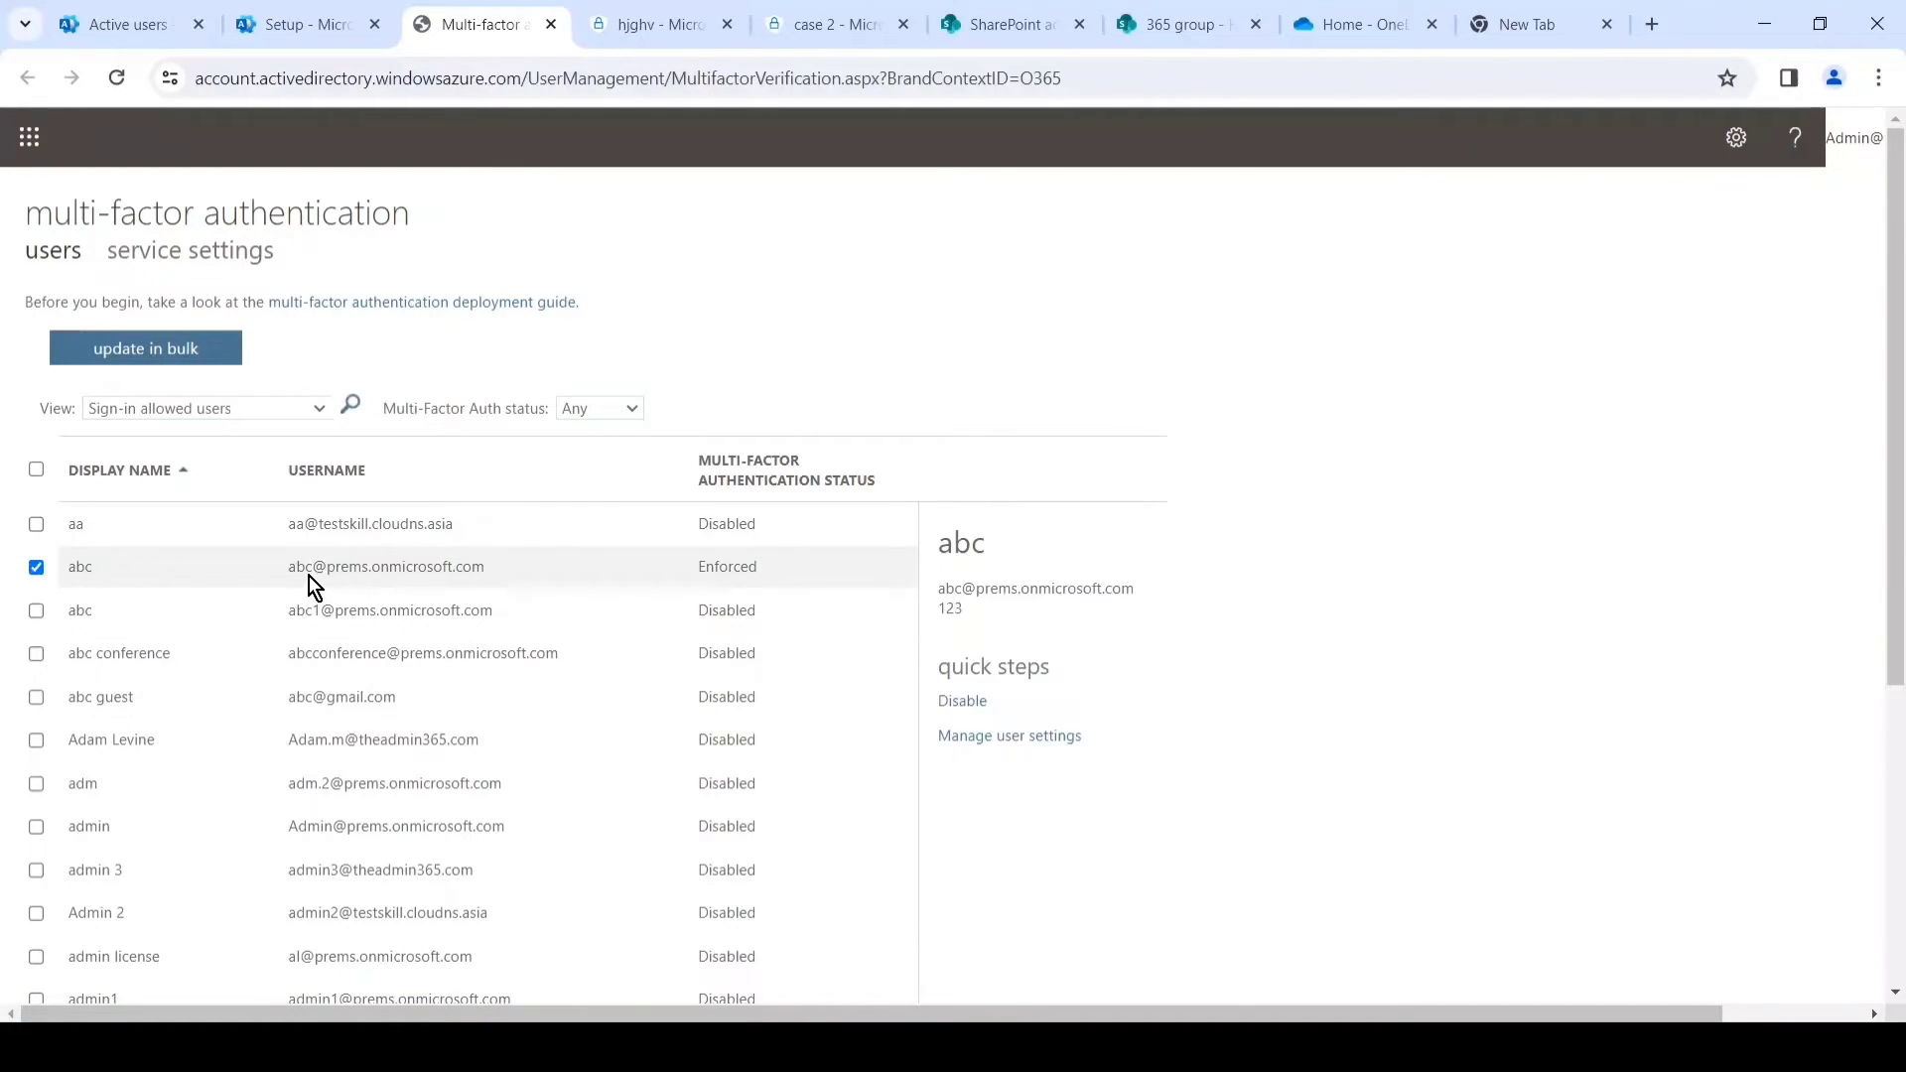
triple_click(1059, 586)
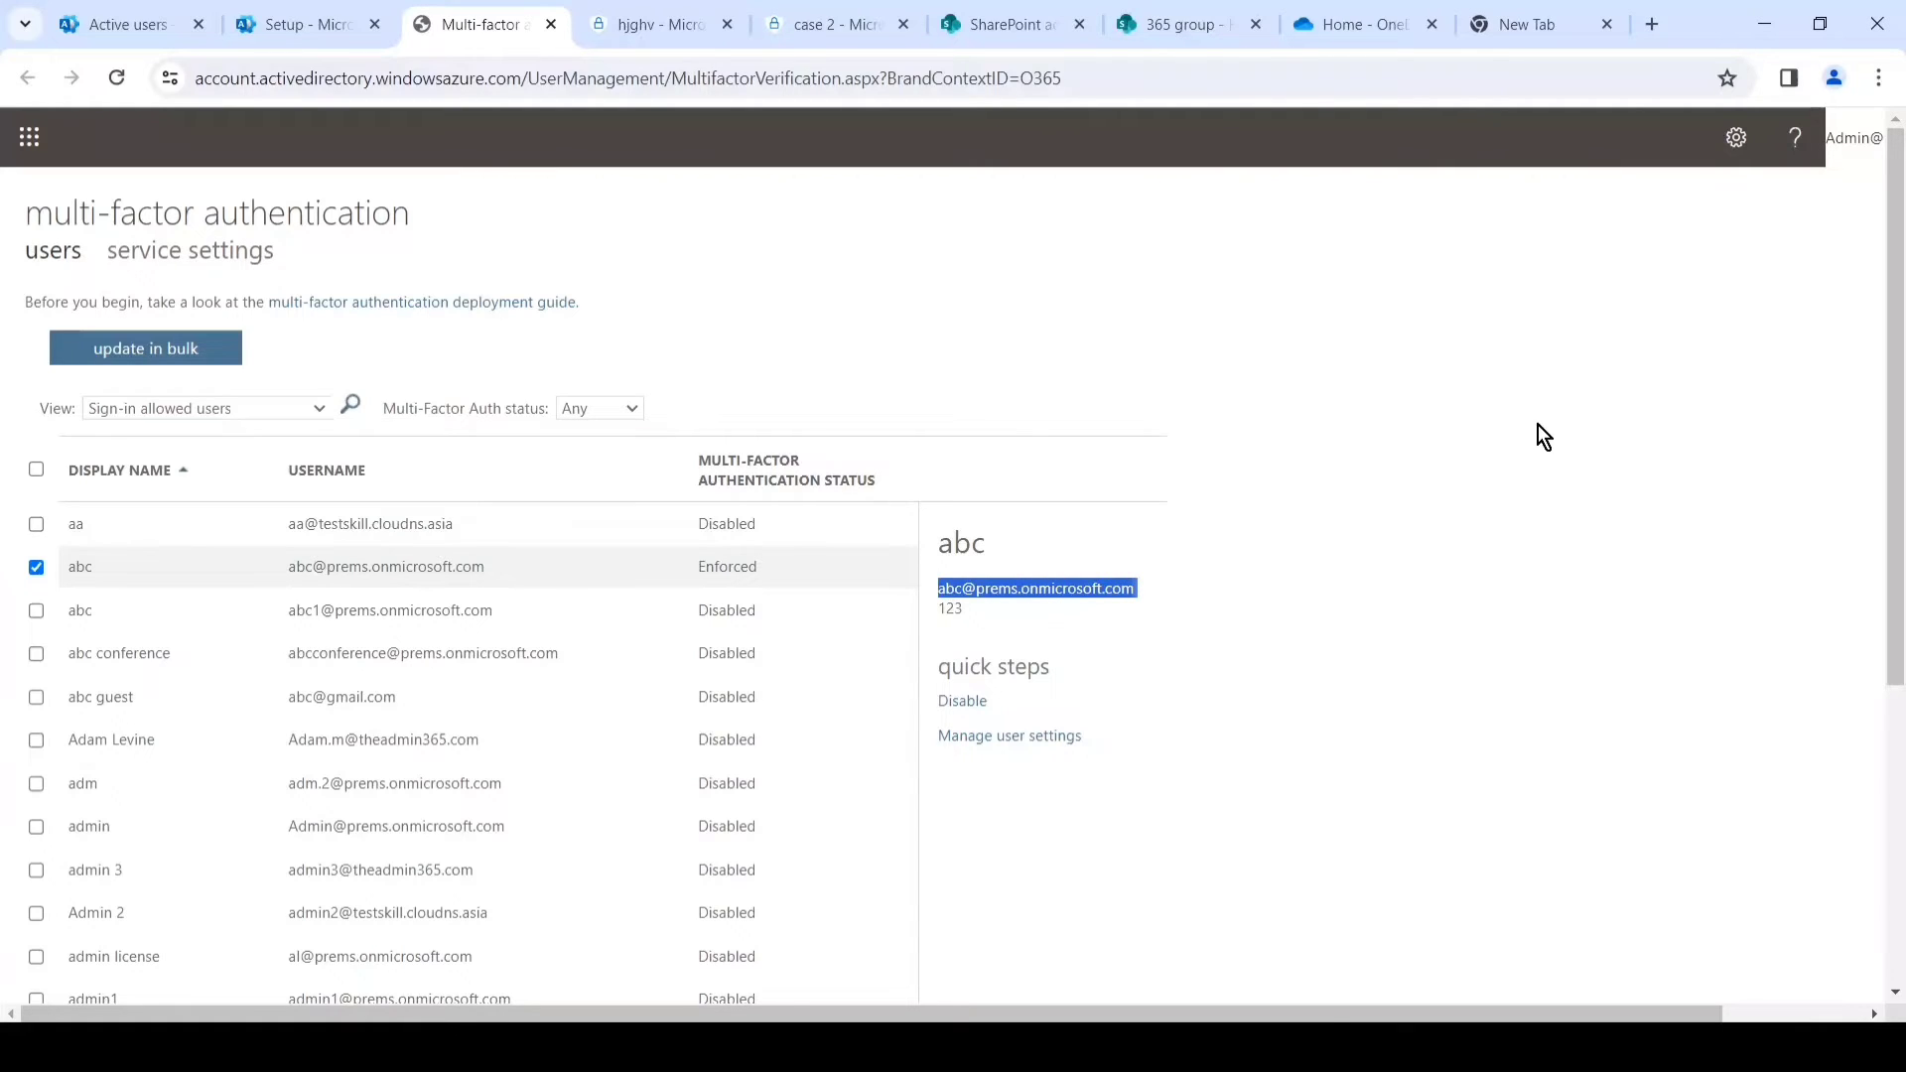
left_click(1878, 77)
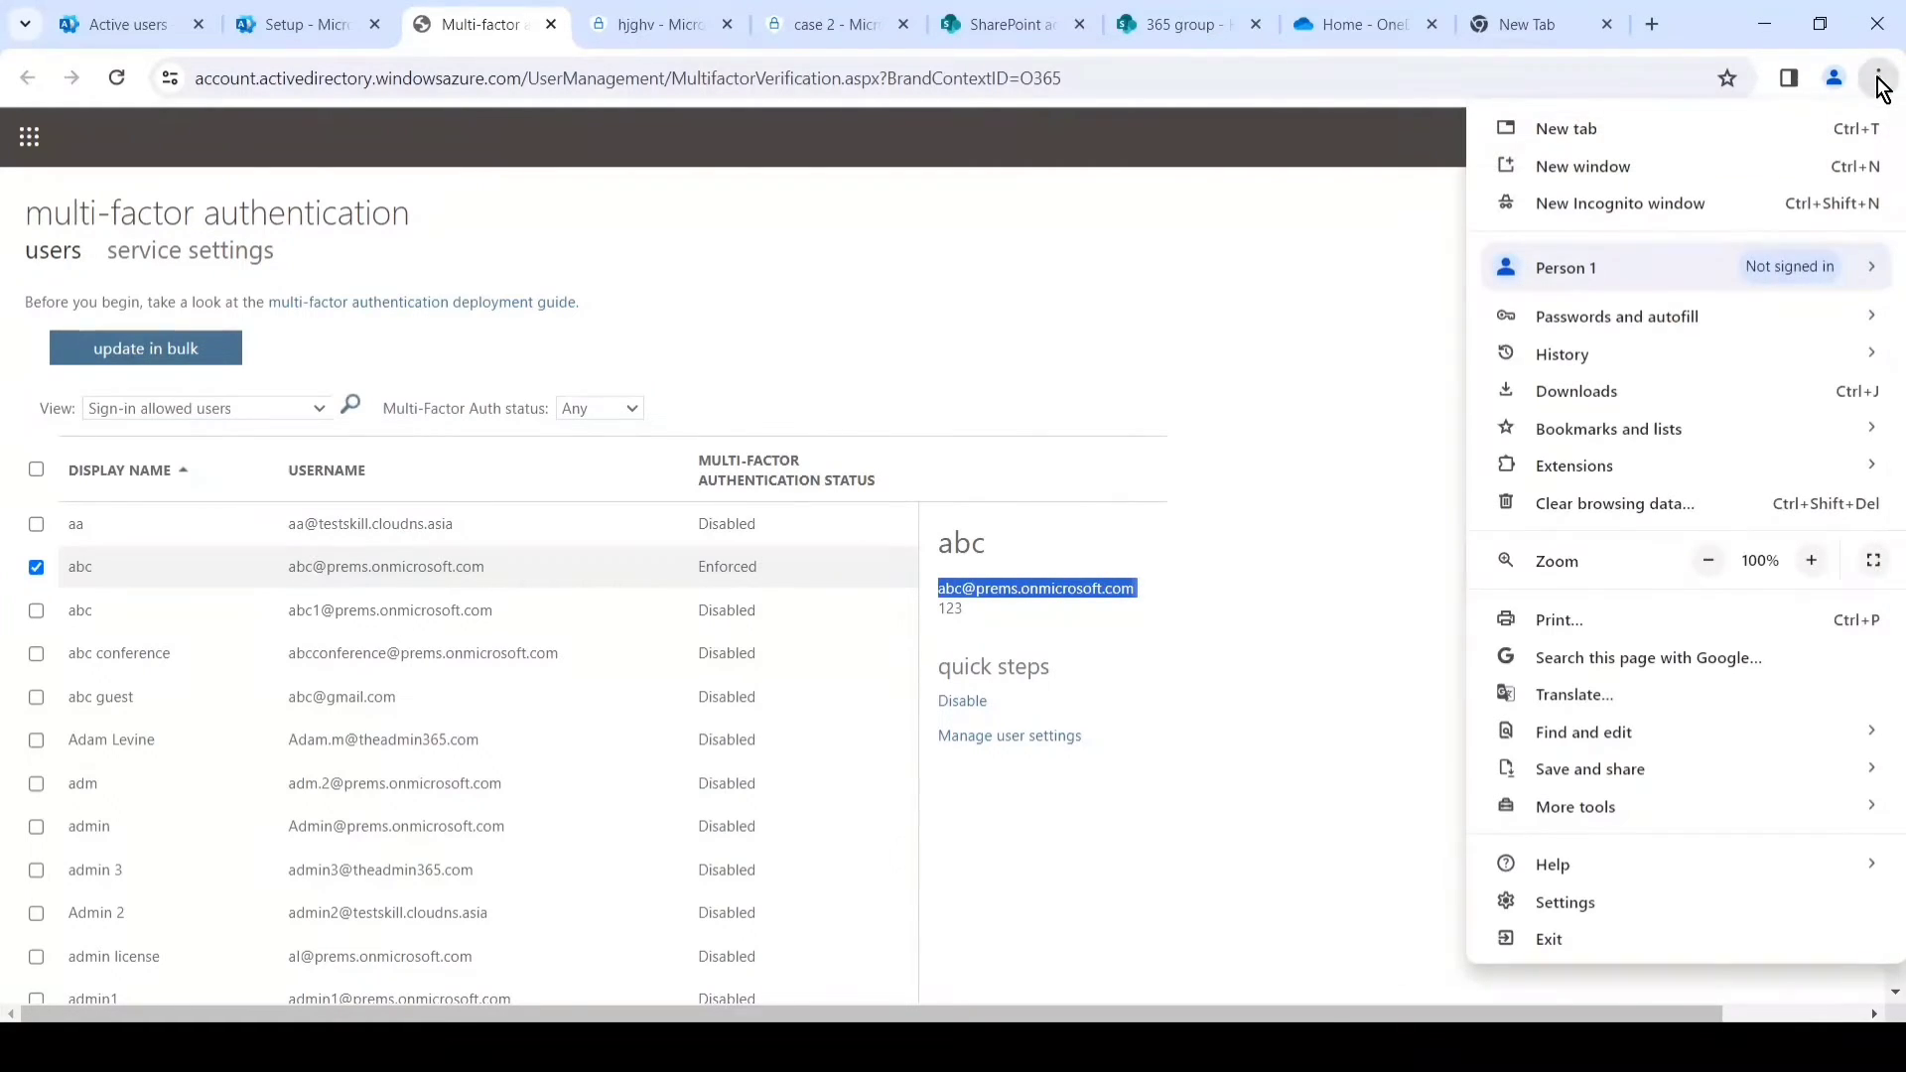
left_click(1672, 202)
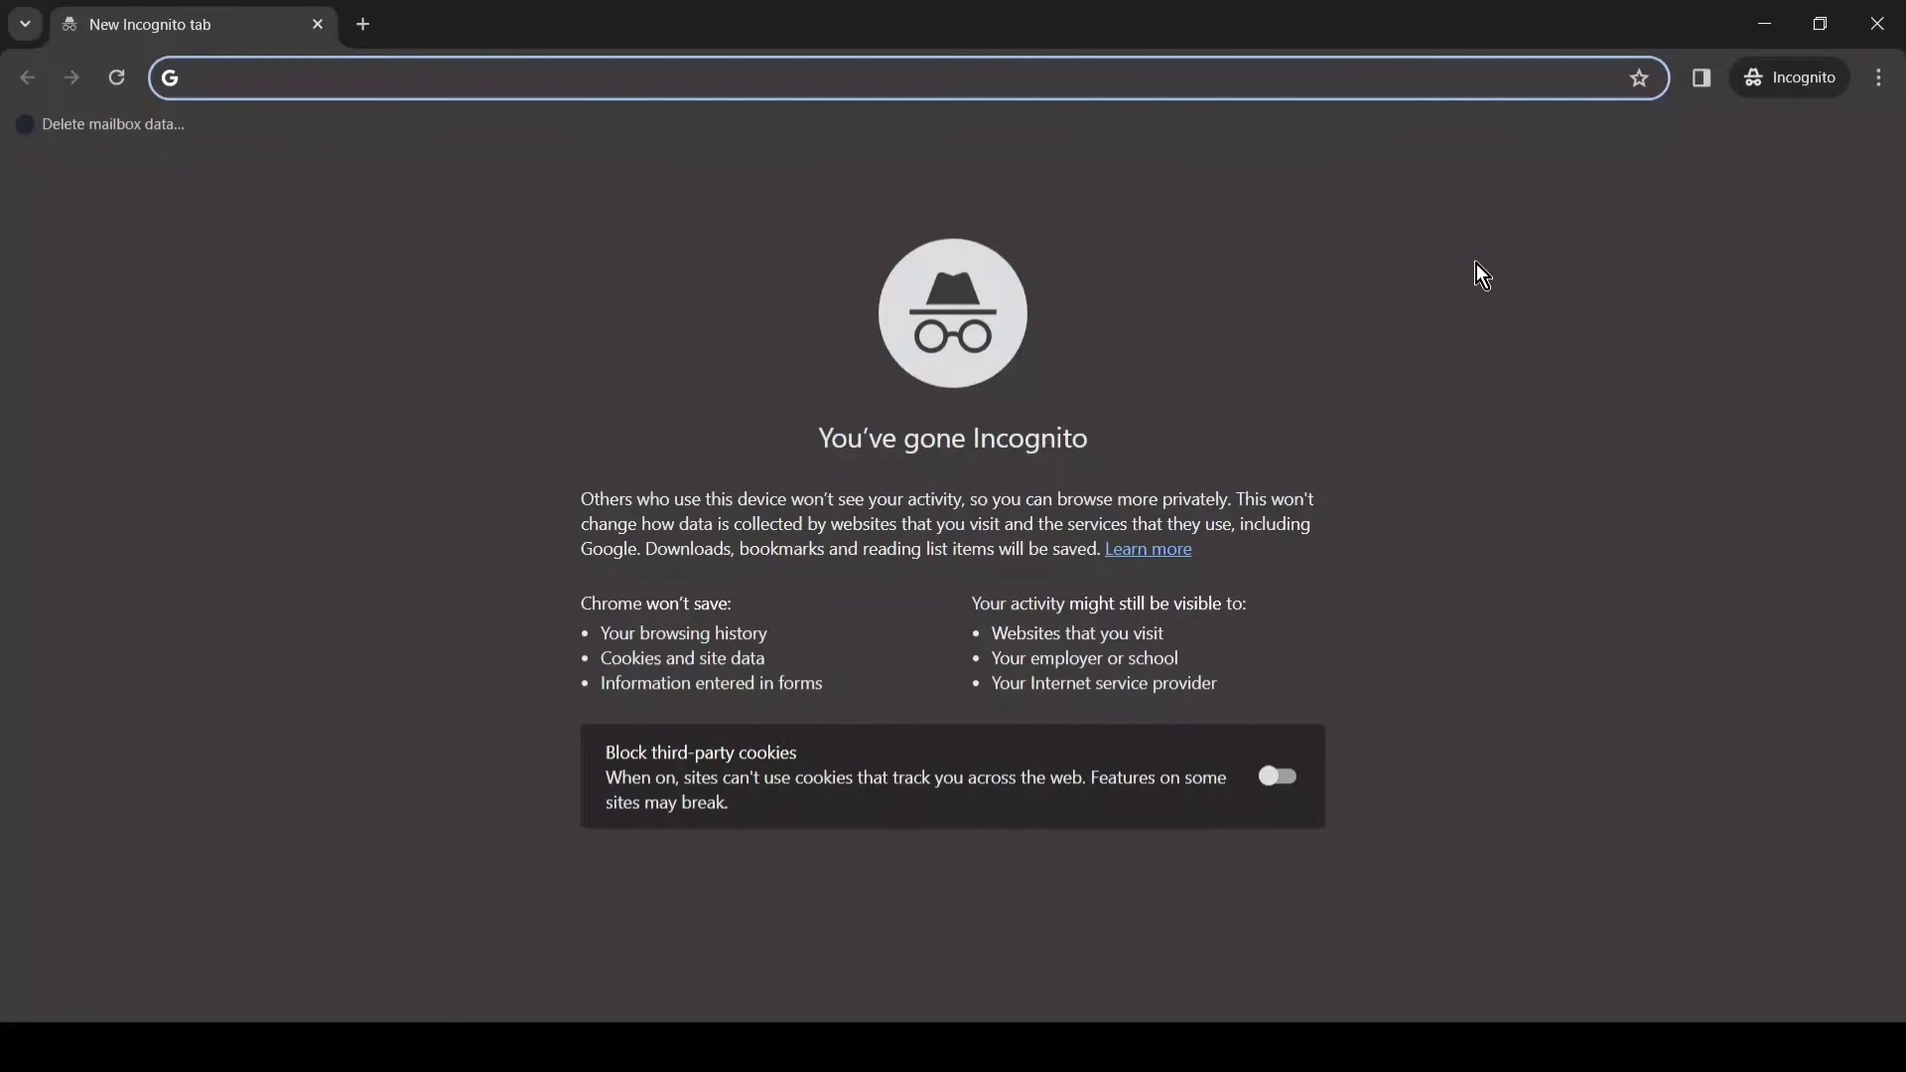
Sign in as abc at portal.office.com in Incognito to confirm more security information is required.
type("off")
key("BackSpace")
key("BackSpace")
key("BackSpace")
type("p")
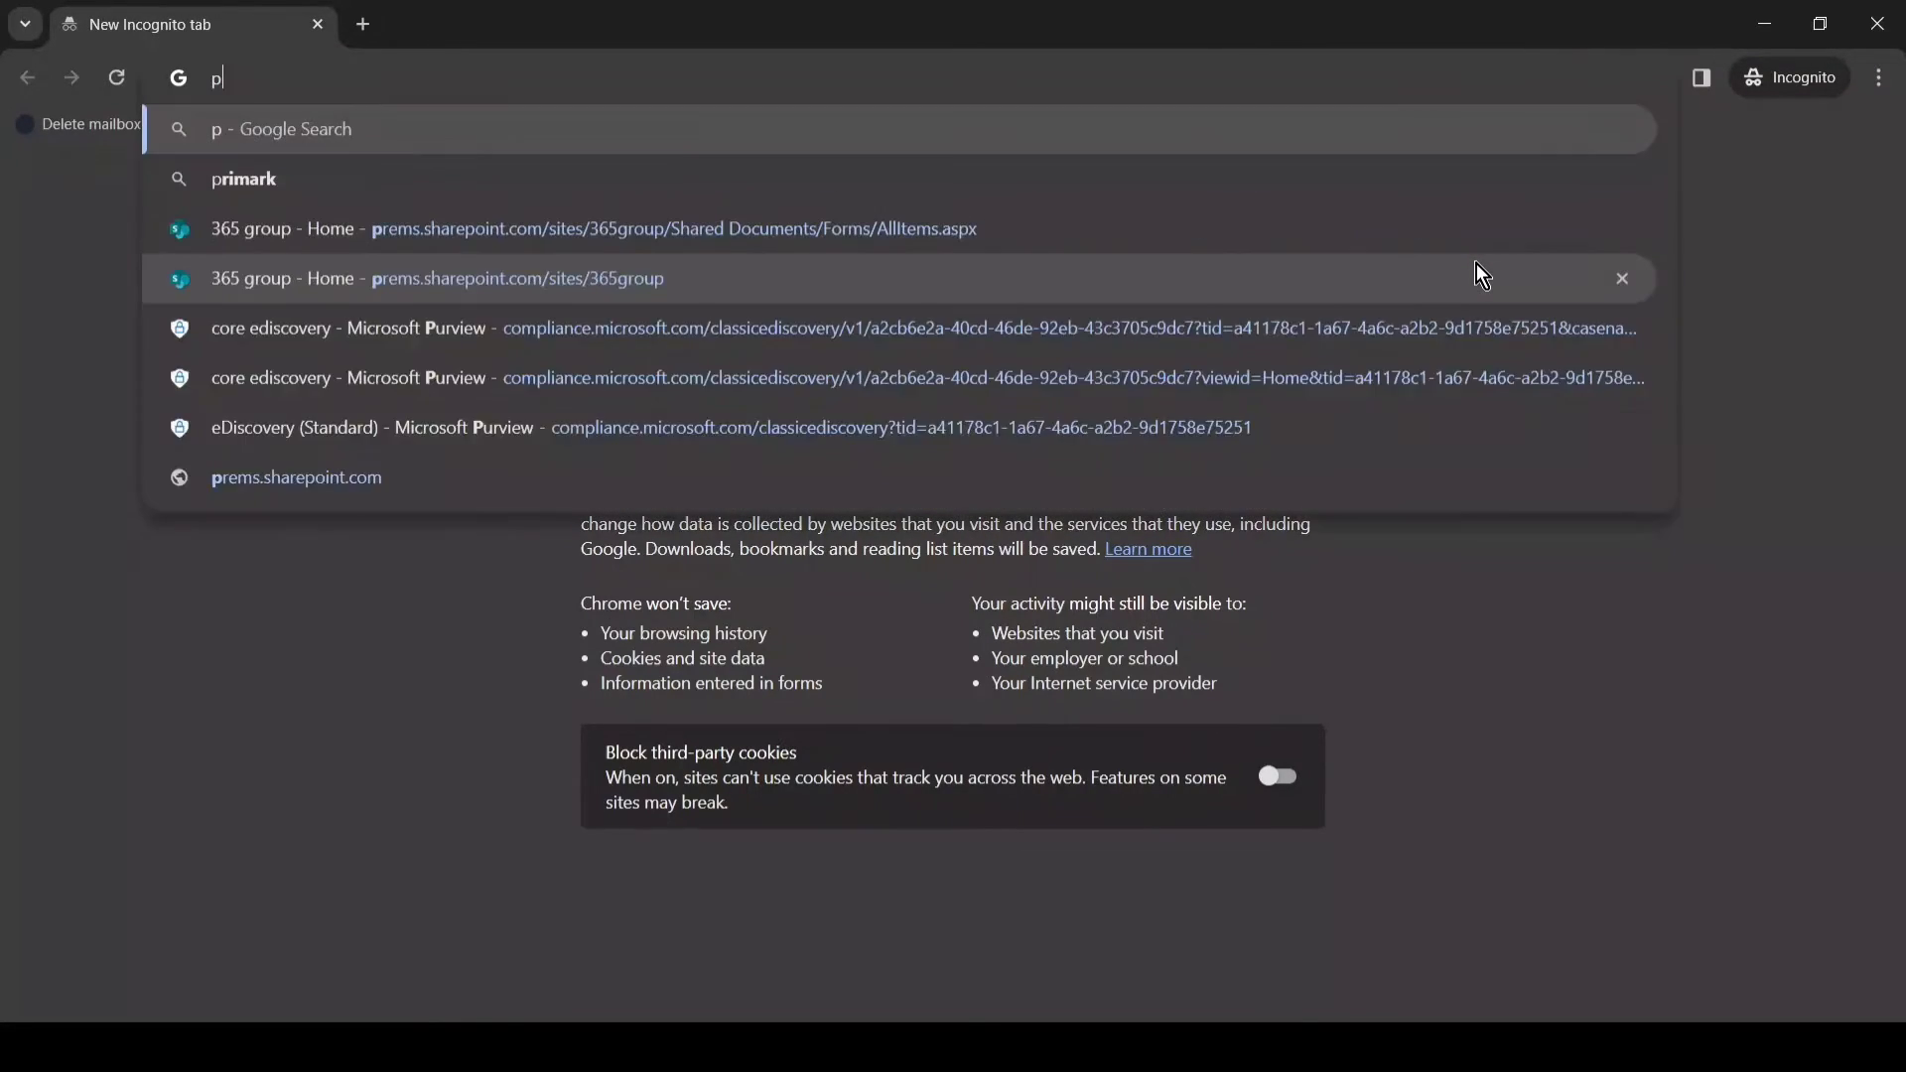
type("ortal.of")
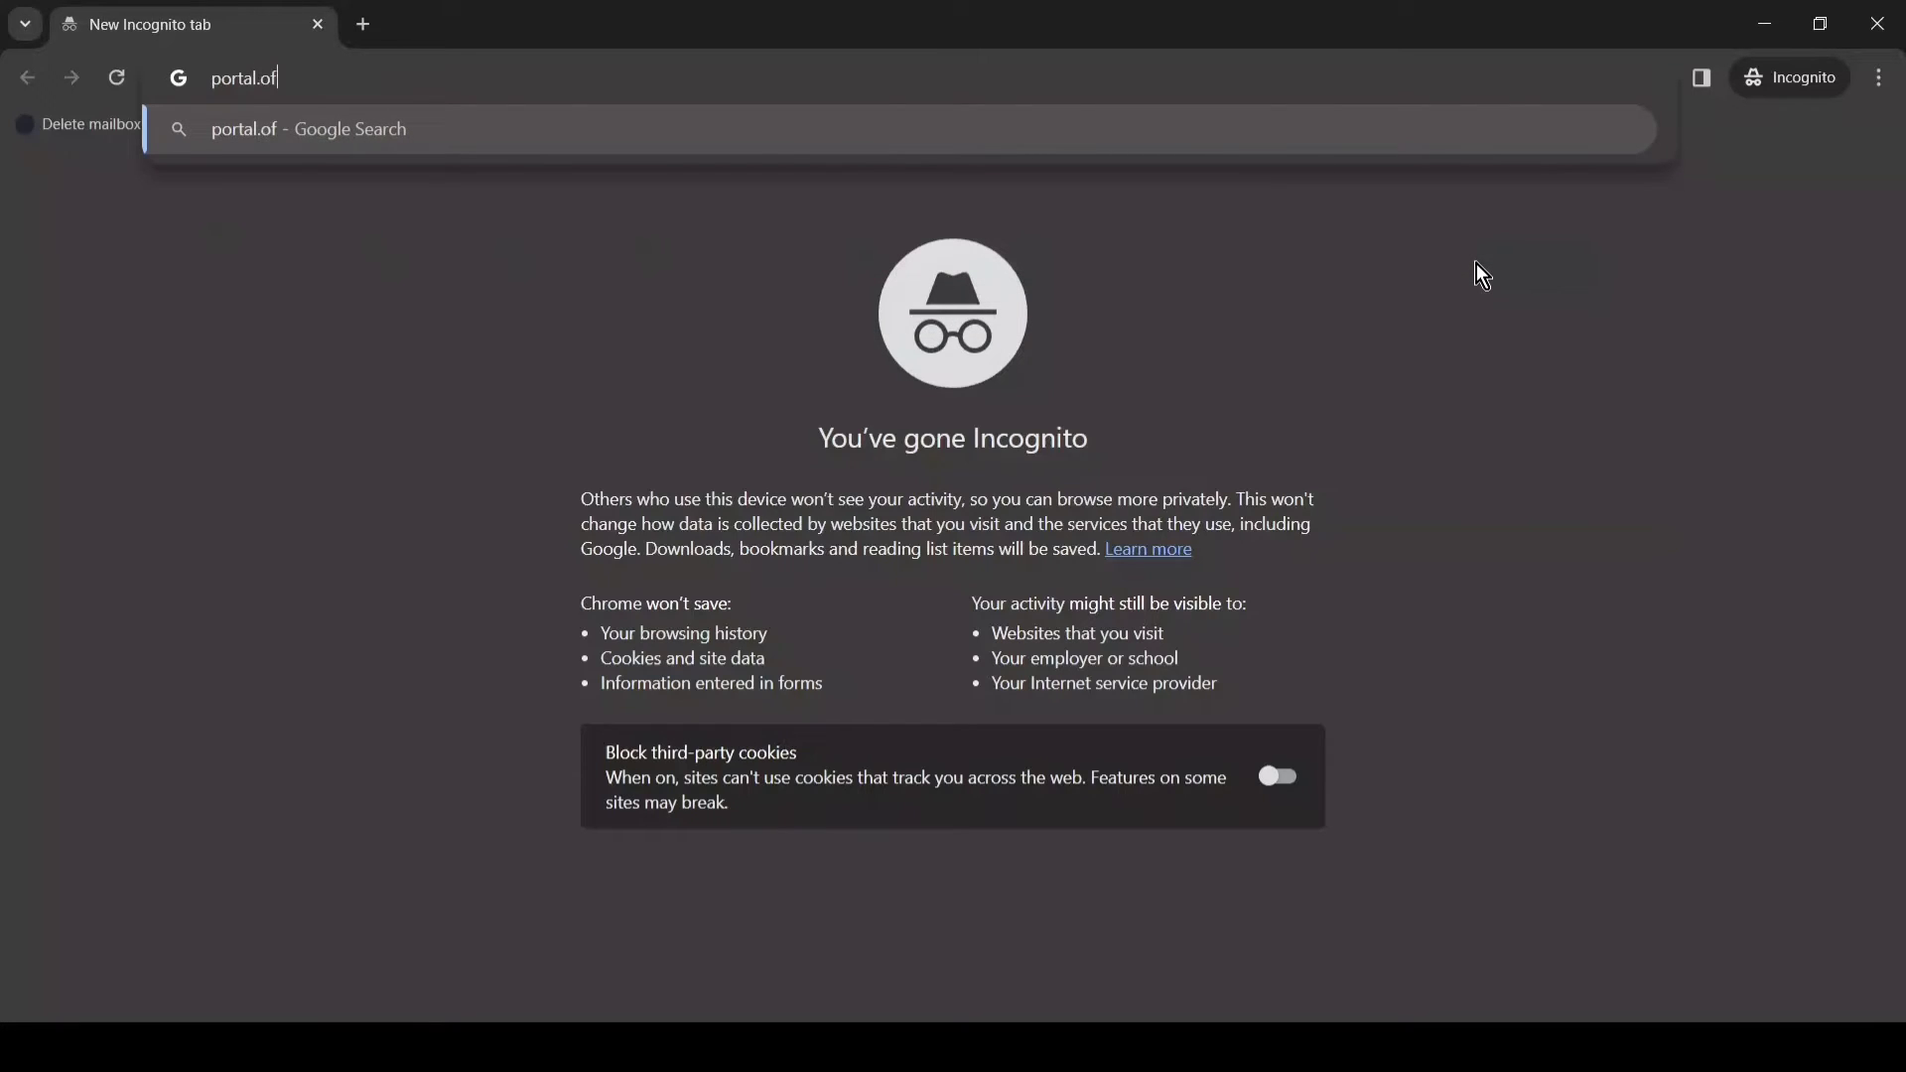
type("fice.com")
key("Return")
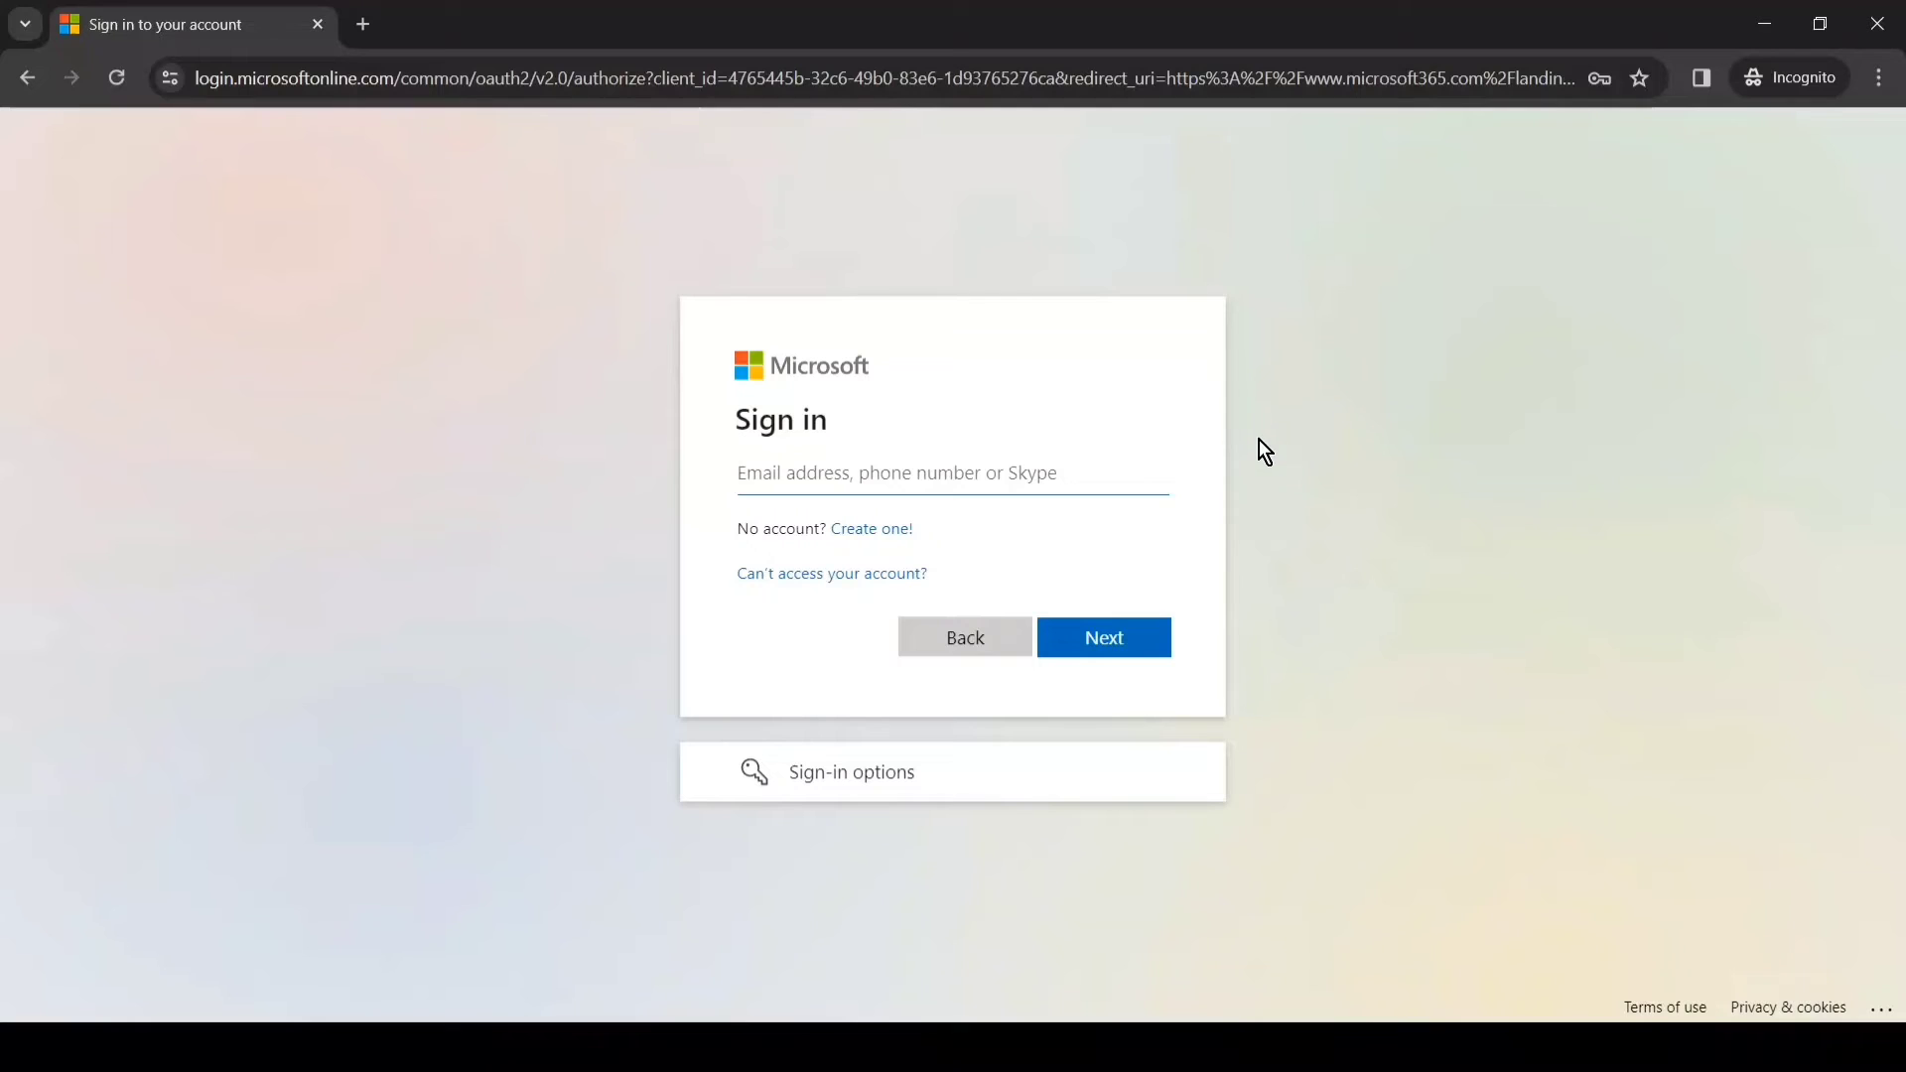
key("ctrl+v")
left_click(1105, 637)
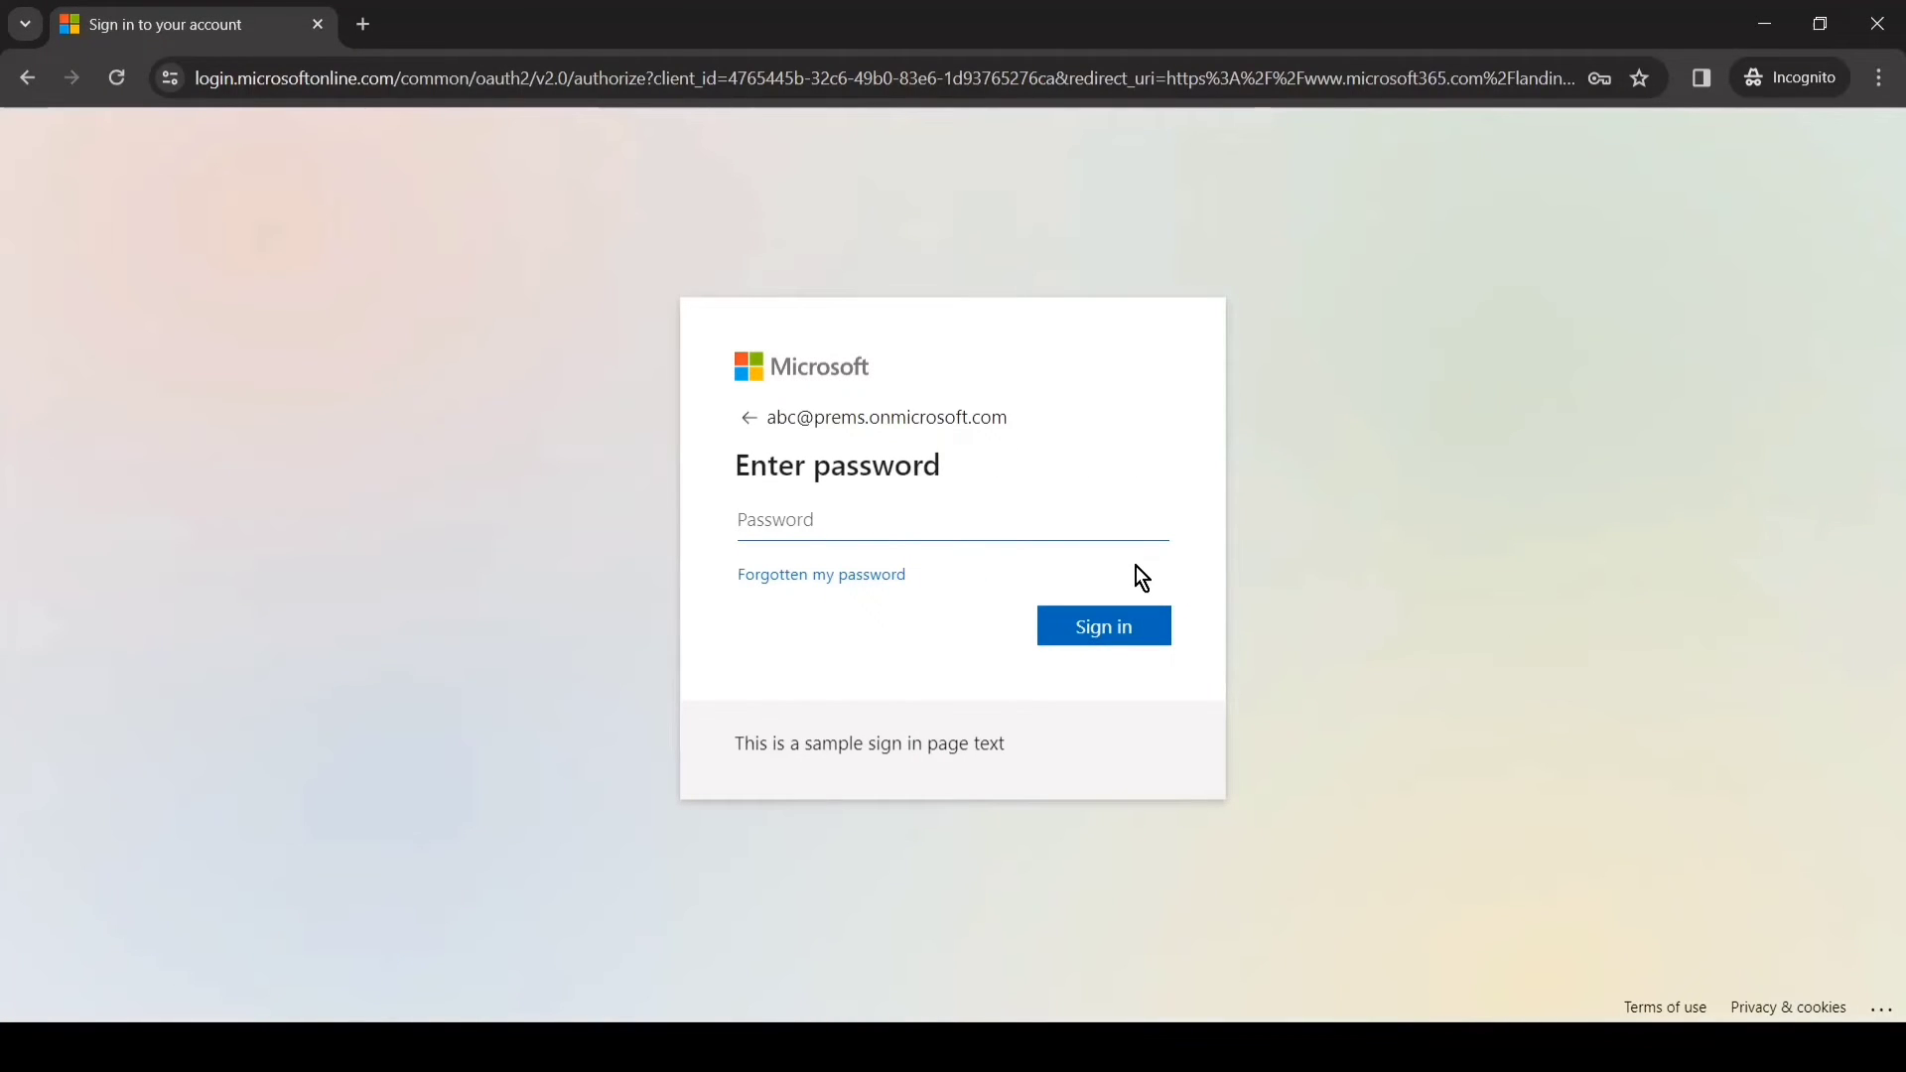
type("**********")
key("Return")
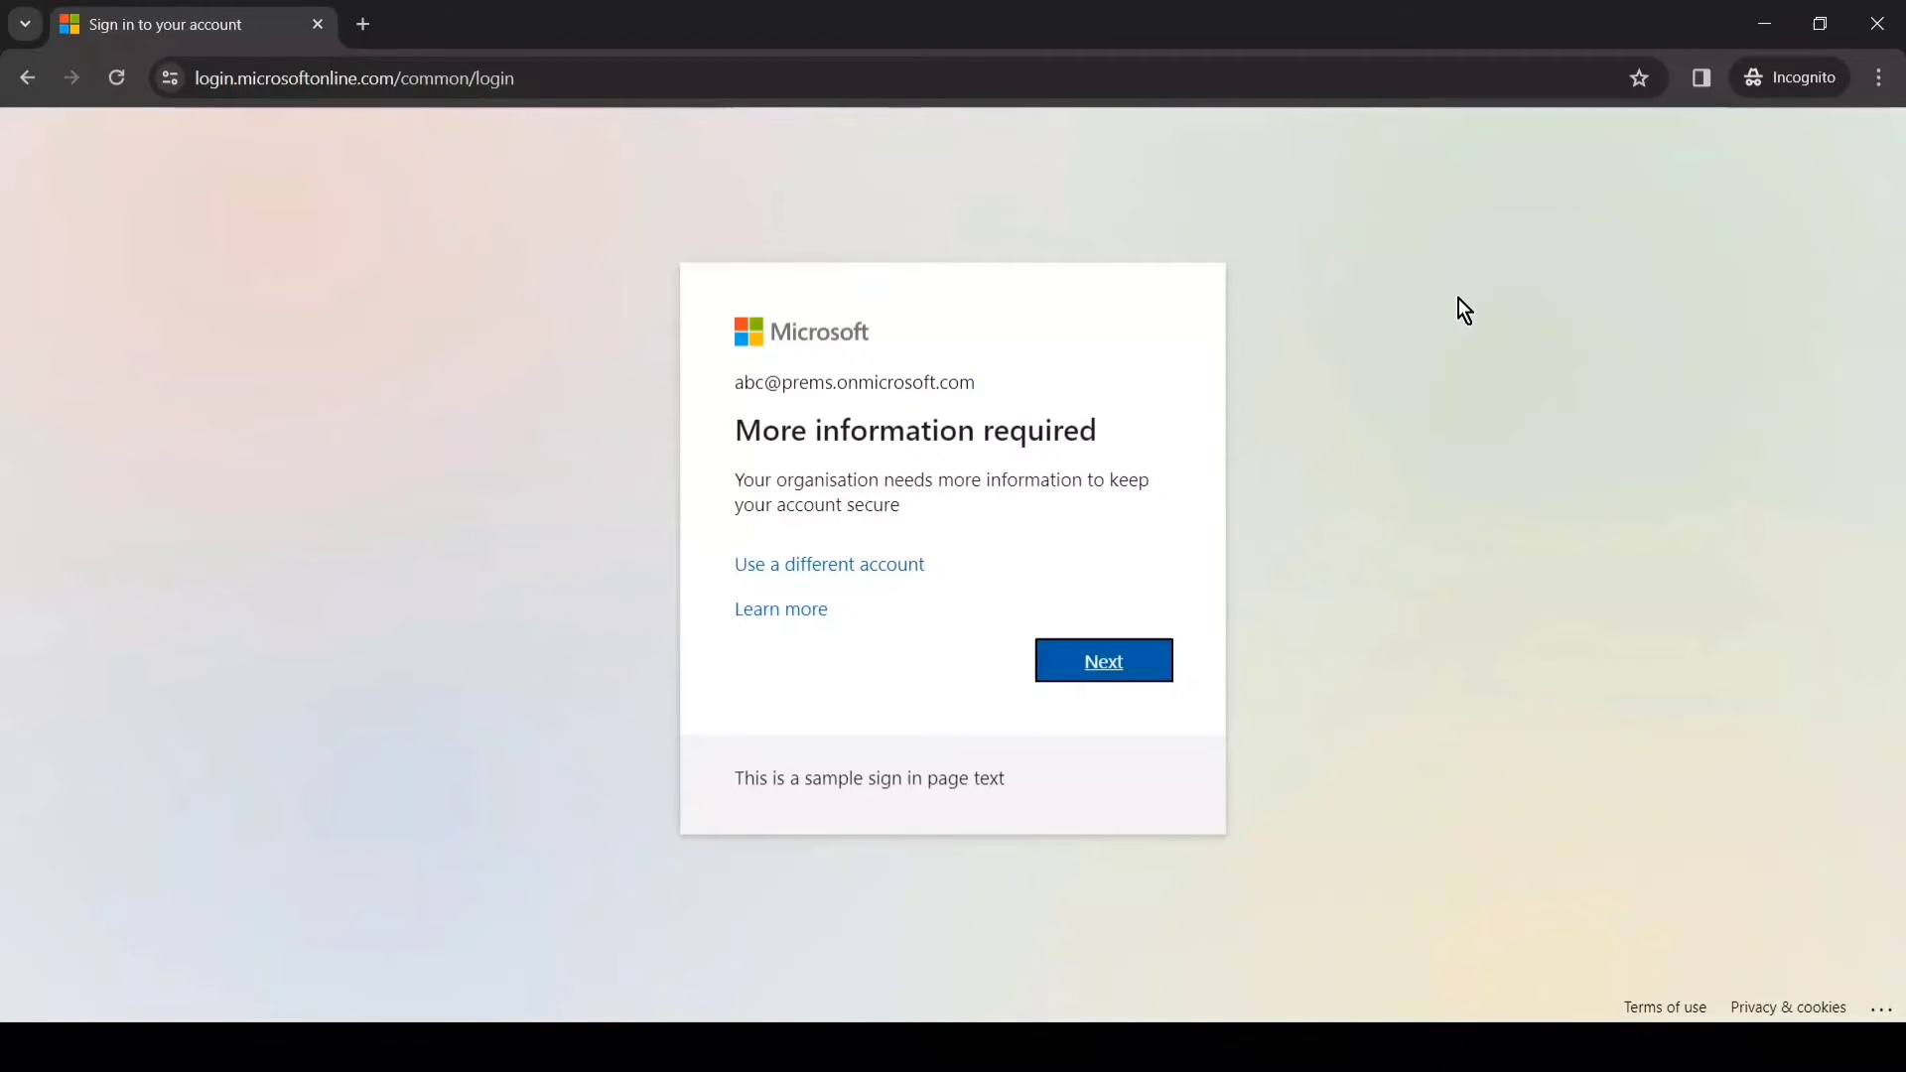
key("alt+Tab")
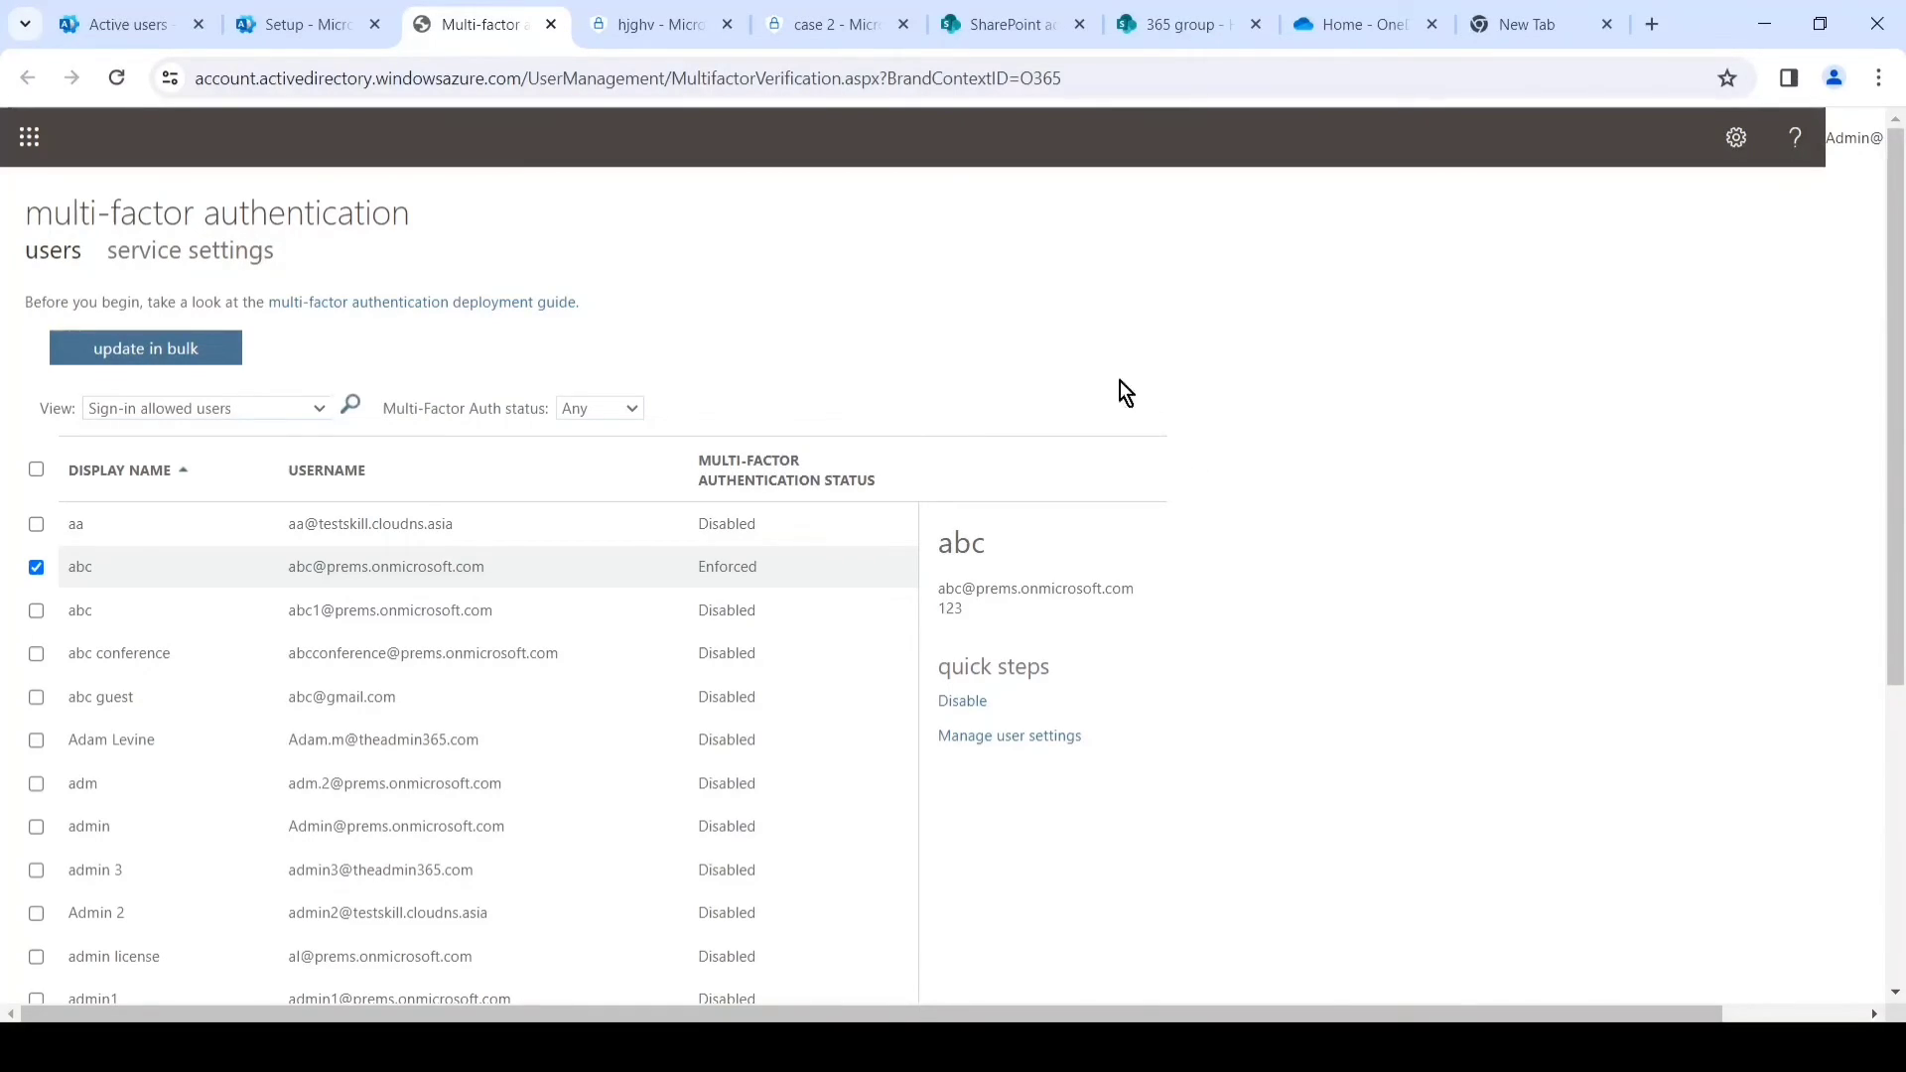
From the Active users tab, launch the Identity admin center under Admin centers.
left_click(146, 36)
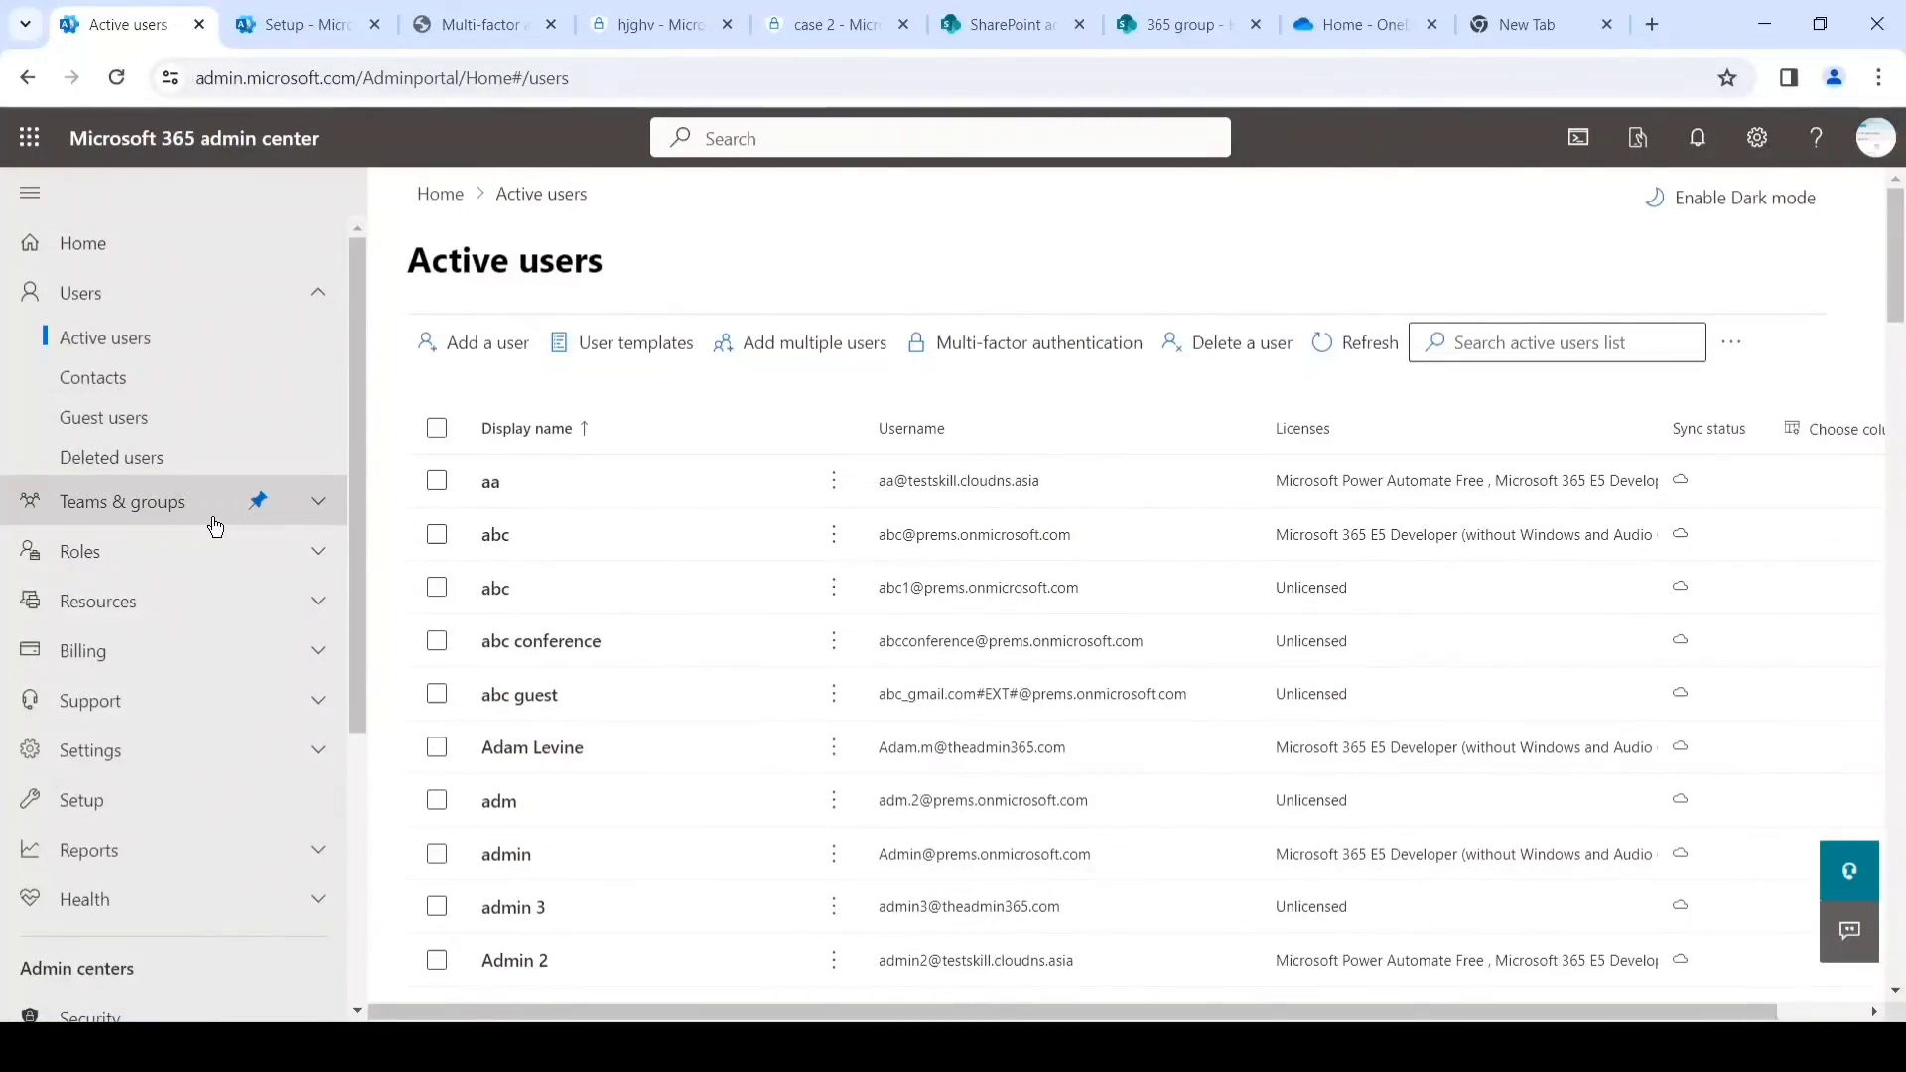
scroll(215, 526, "down", 5)
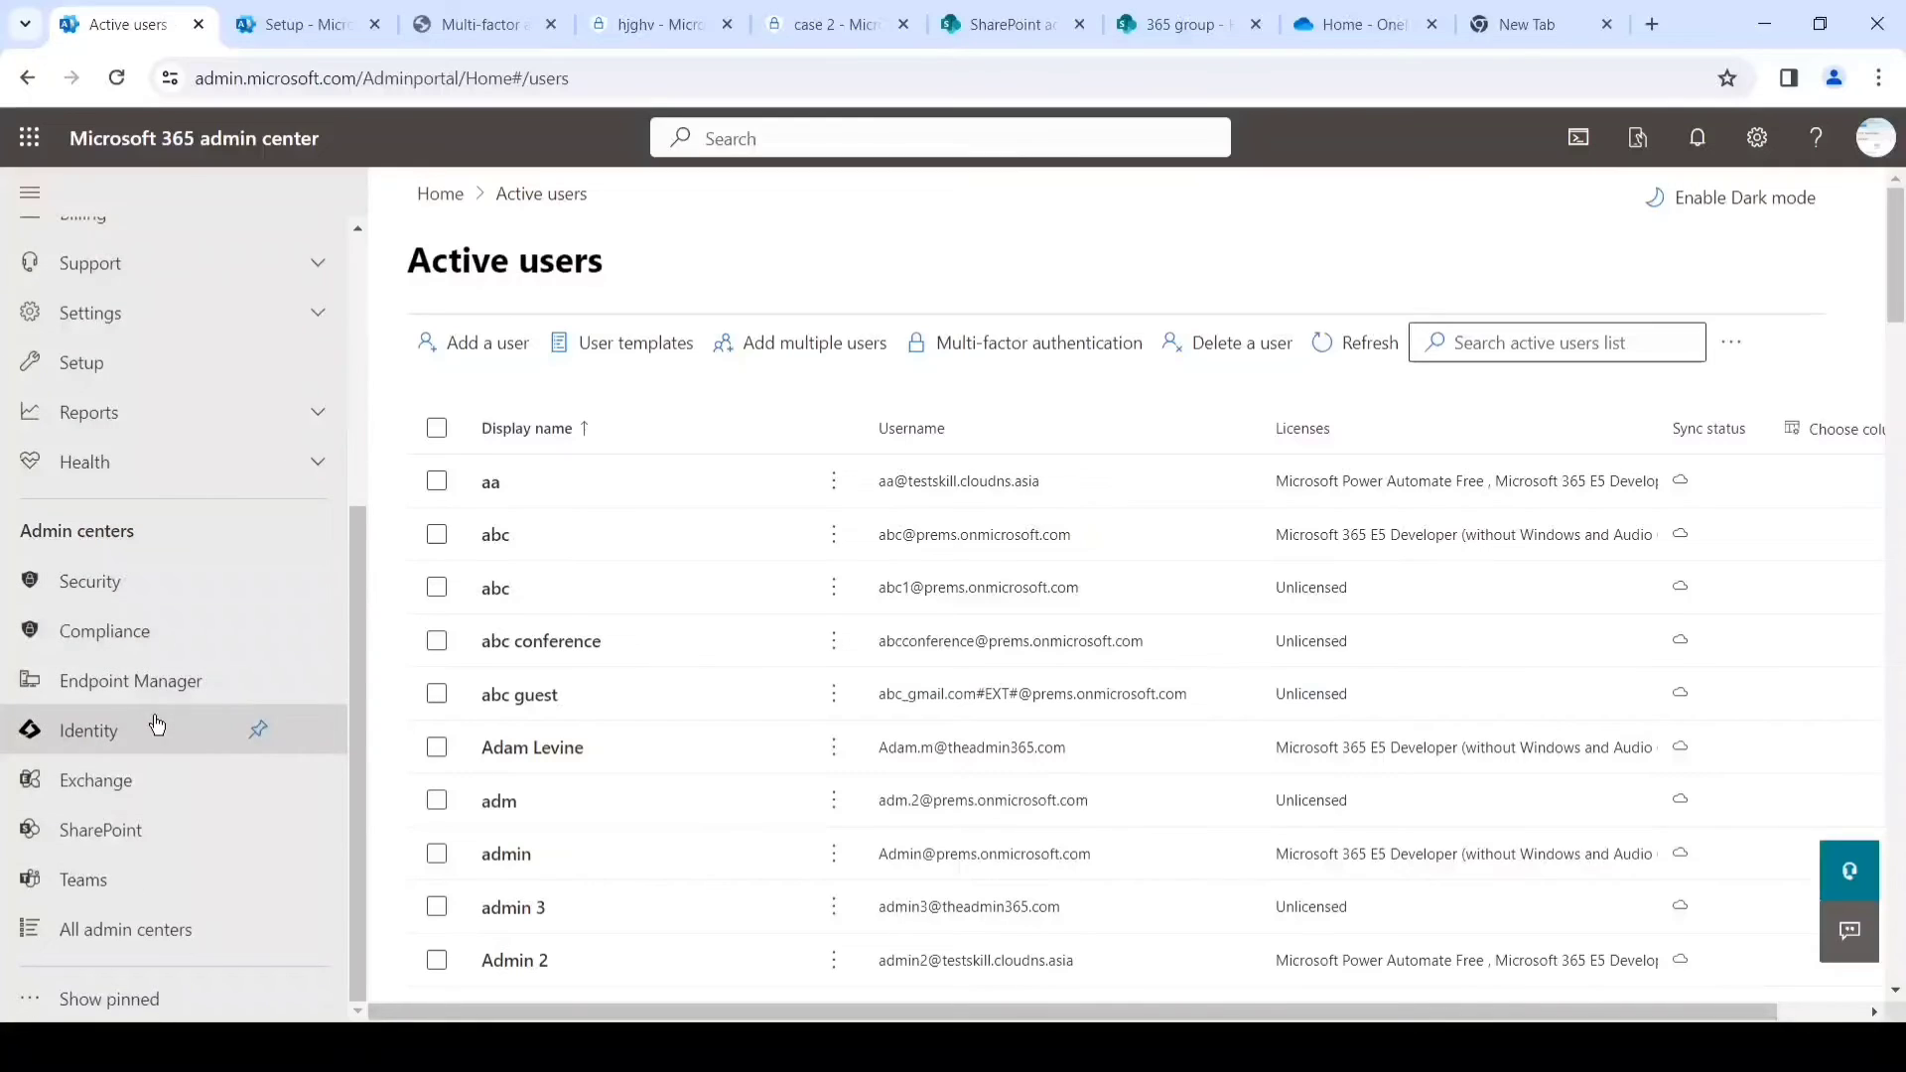
left_click(164, 739)
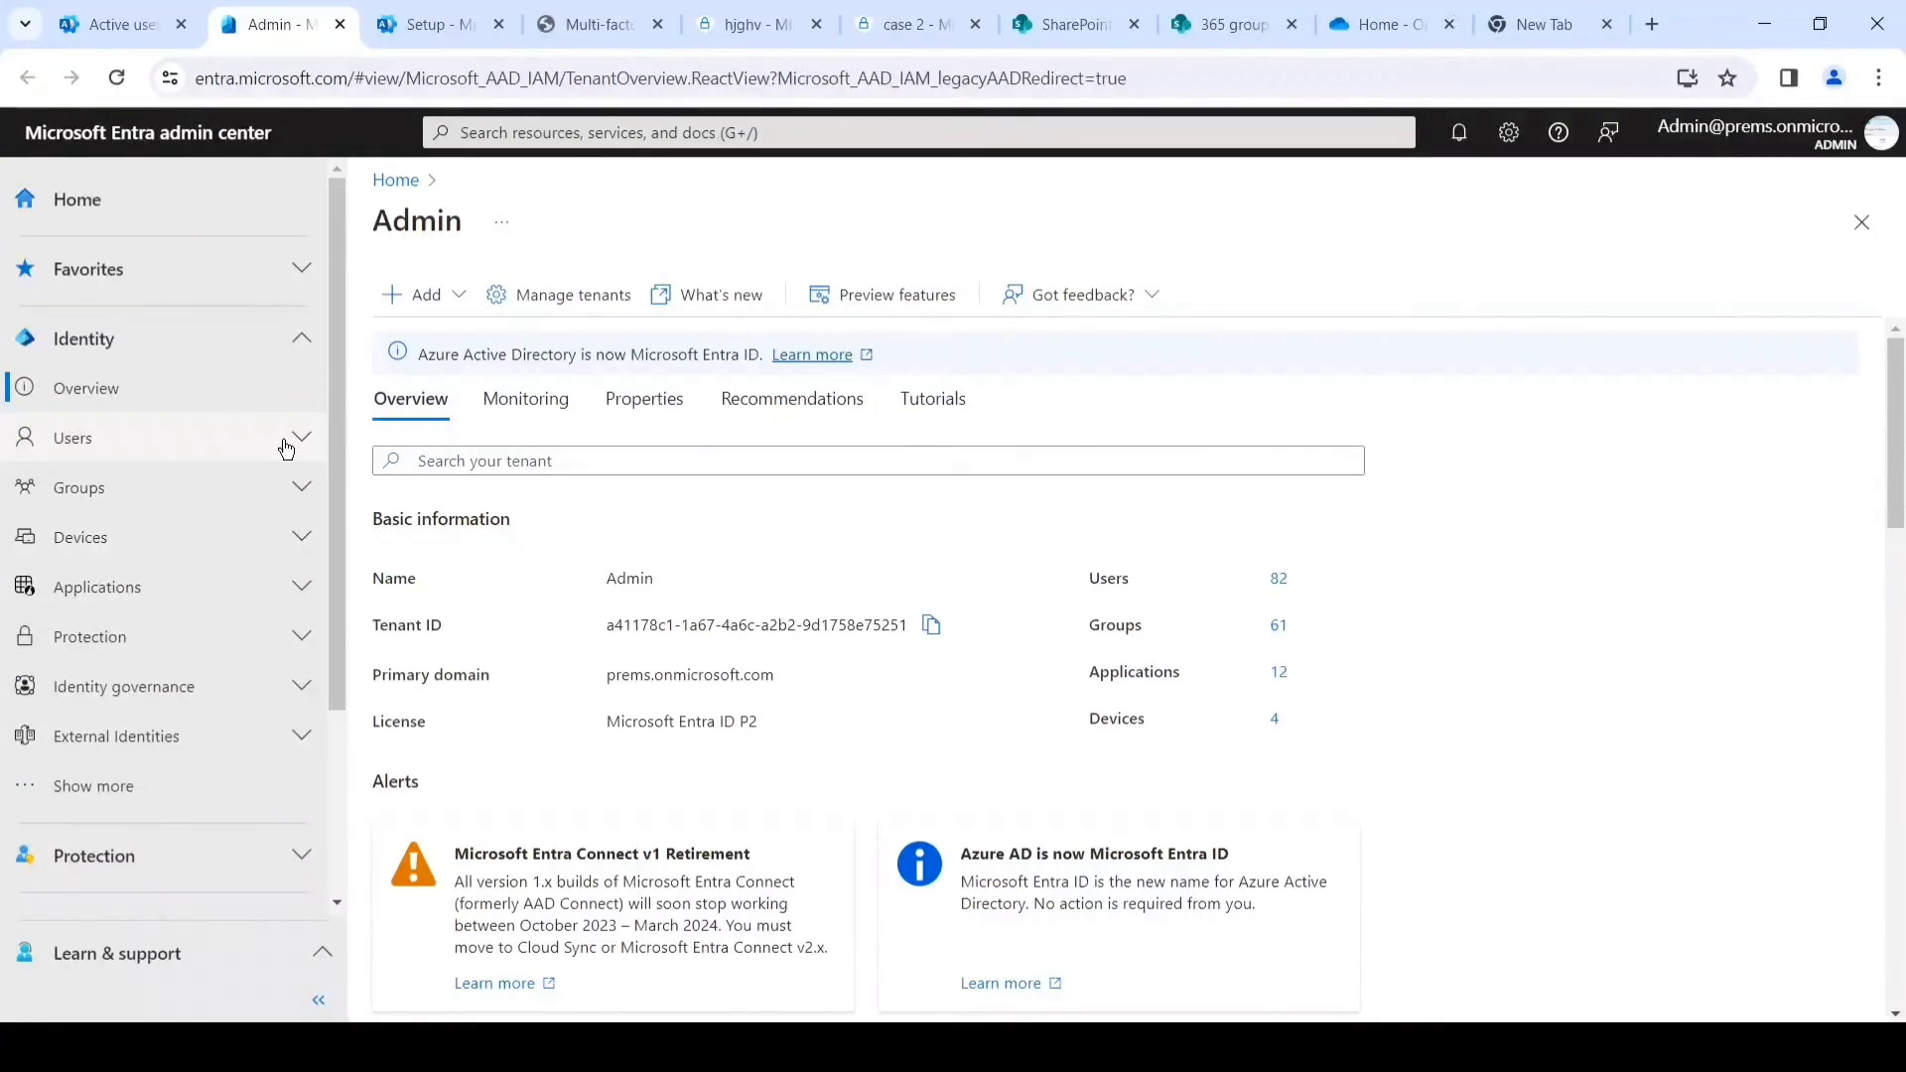
Open abc's profile from the All users list in Microsoft Entra.
left_click(285, 448)
left_click(264, 493)
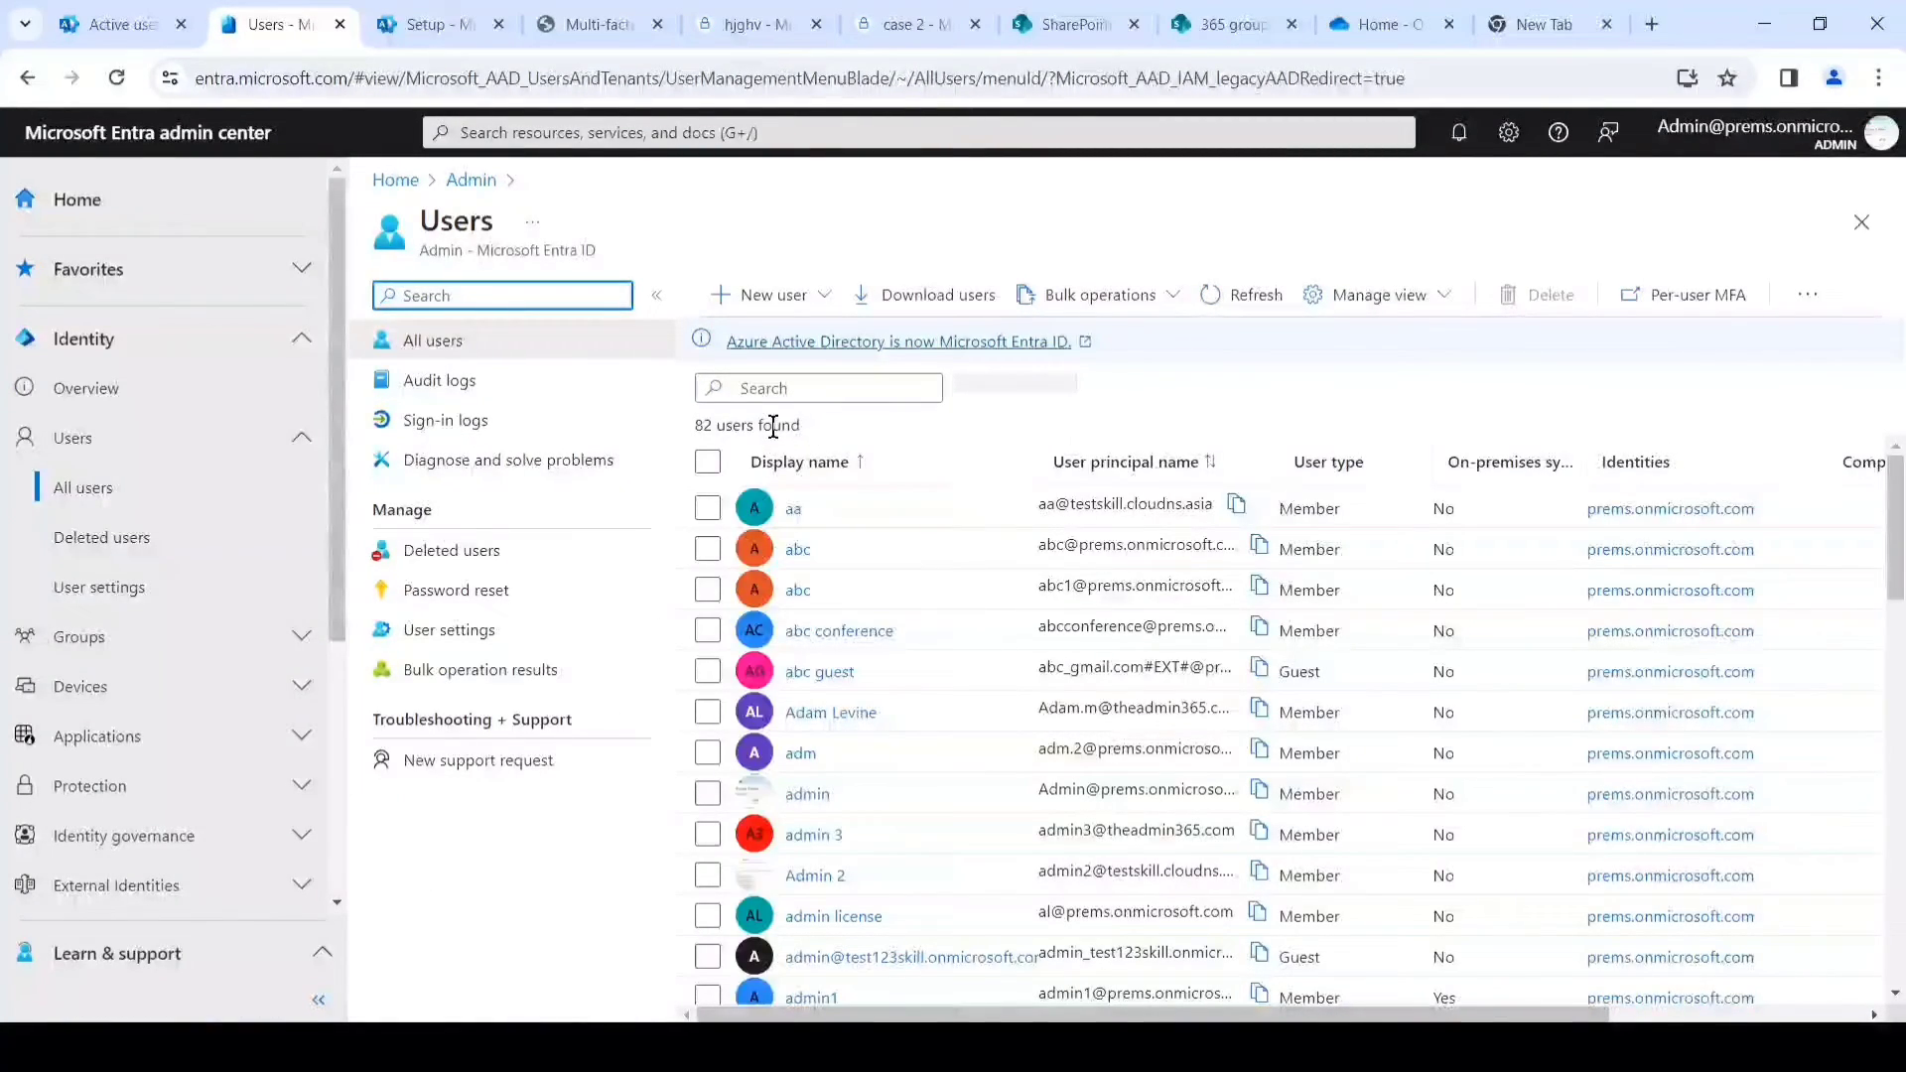
left_click(798, 552)
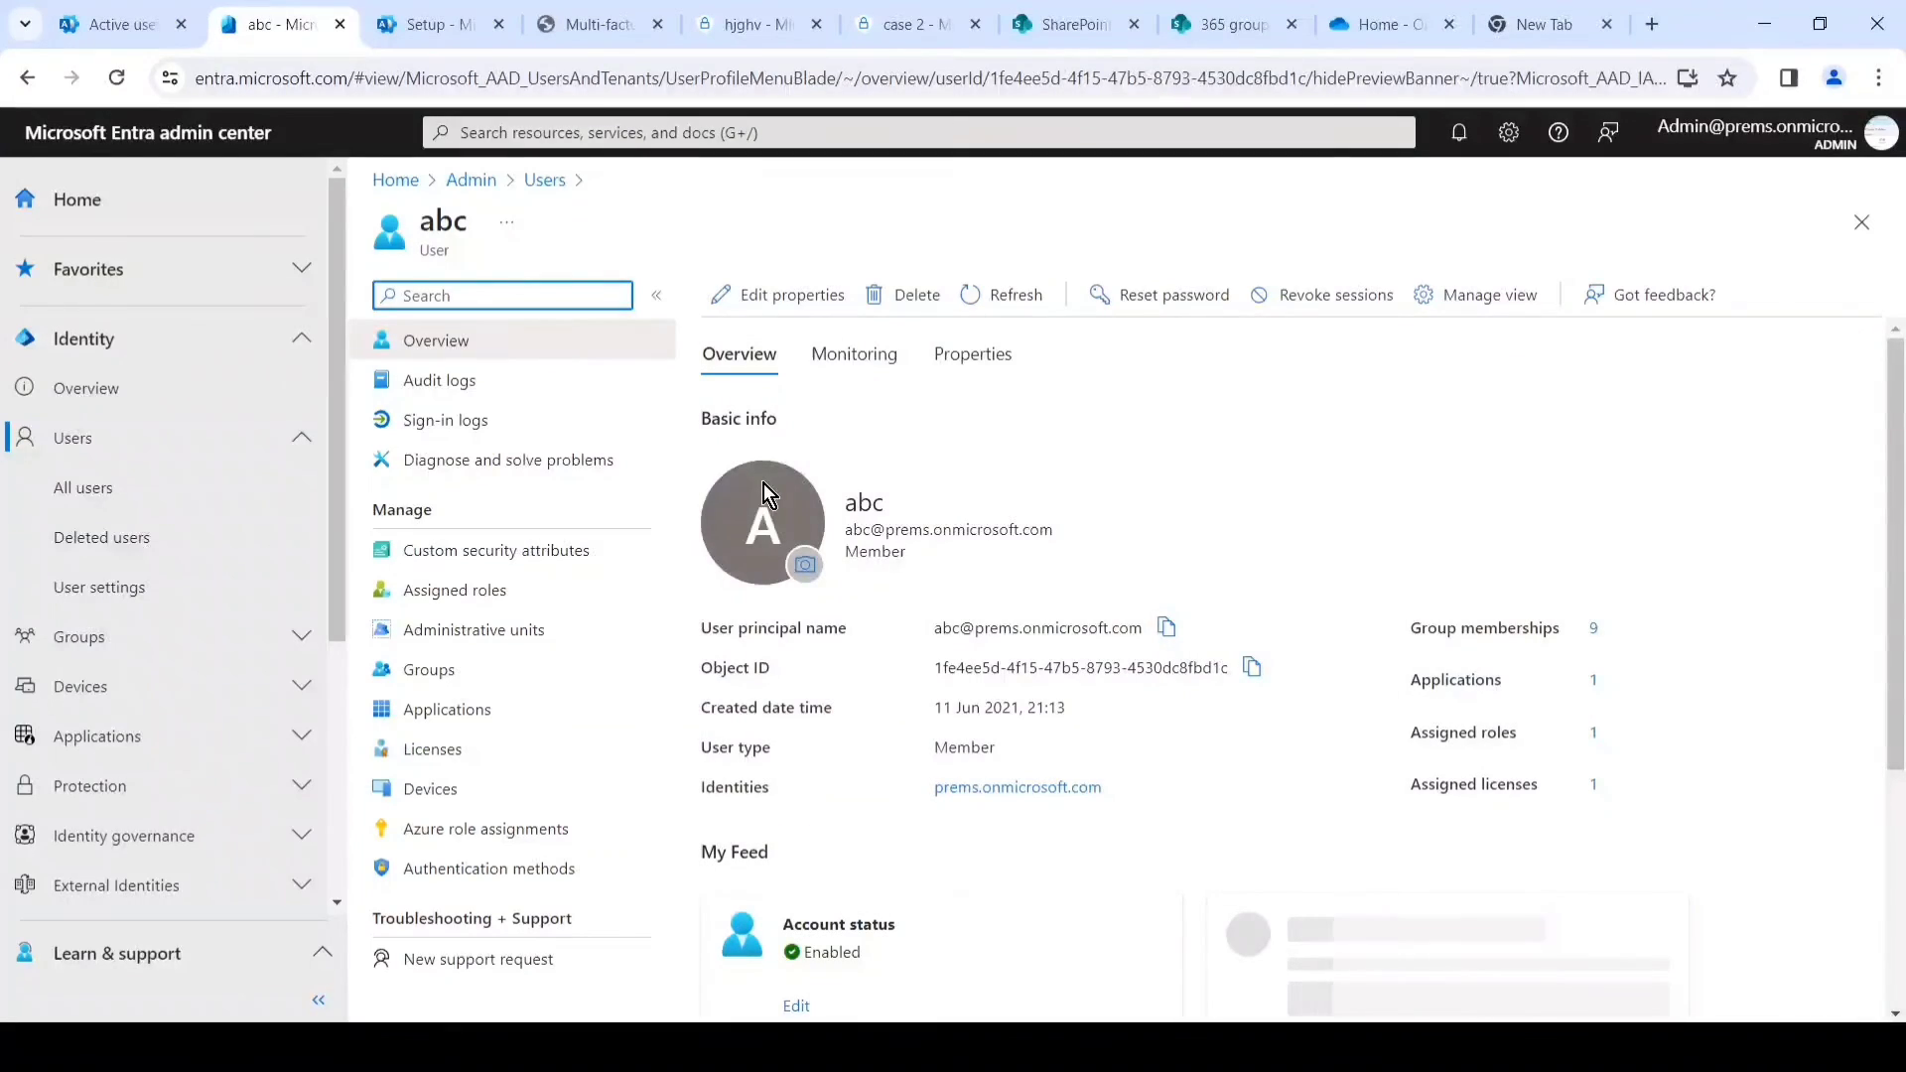
Open abc's Authentication methods page and switch to the new authentication methods experience.
left_click(516, 888)
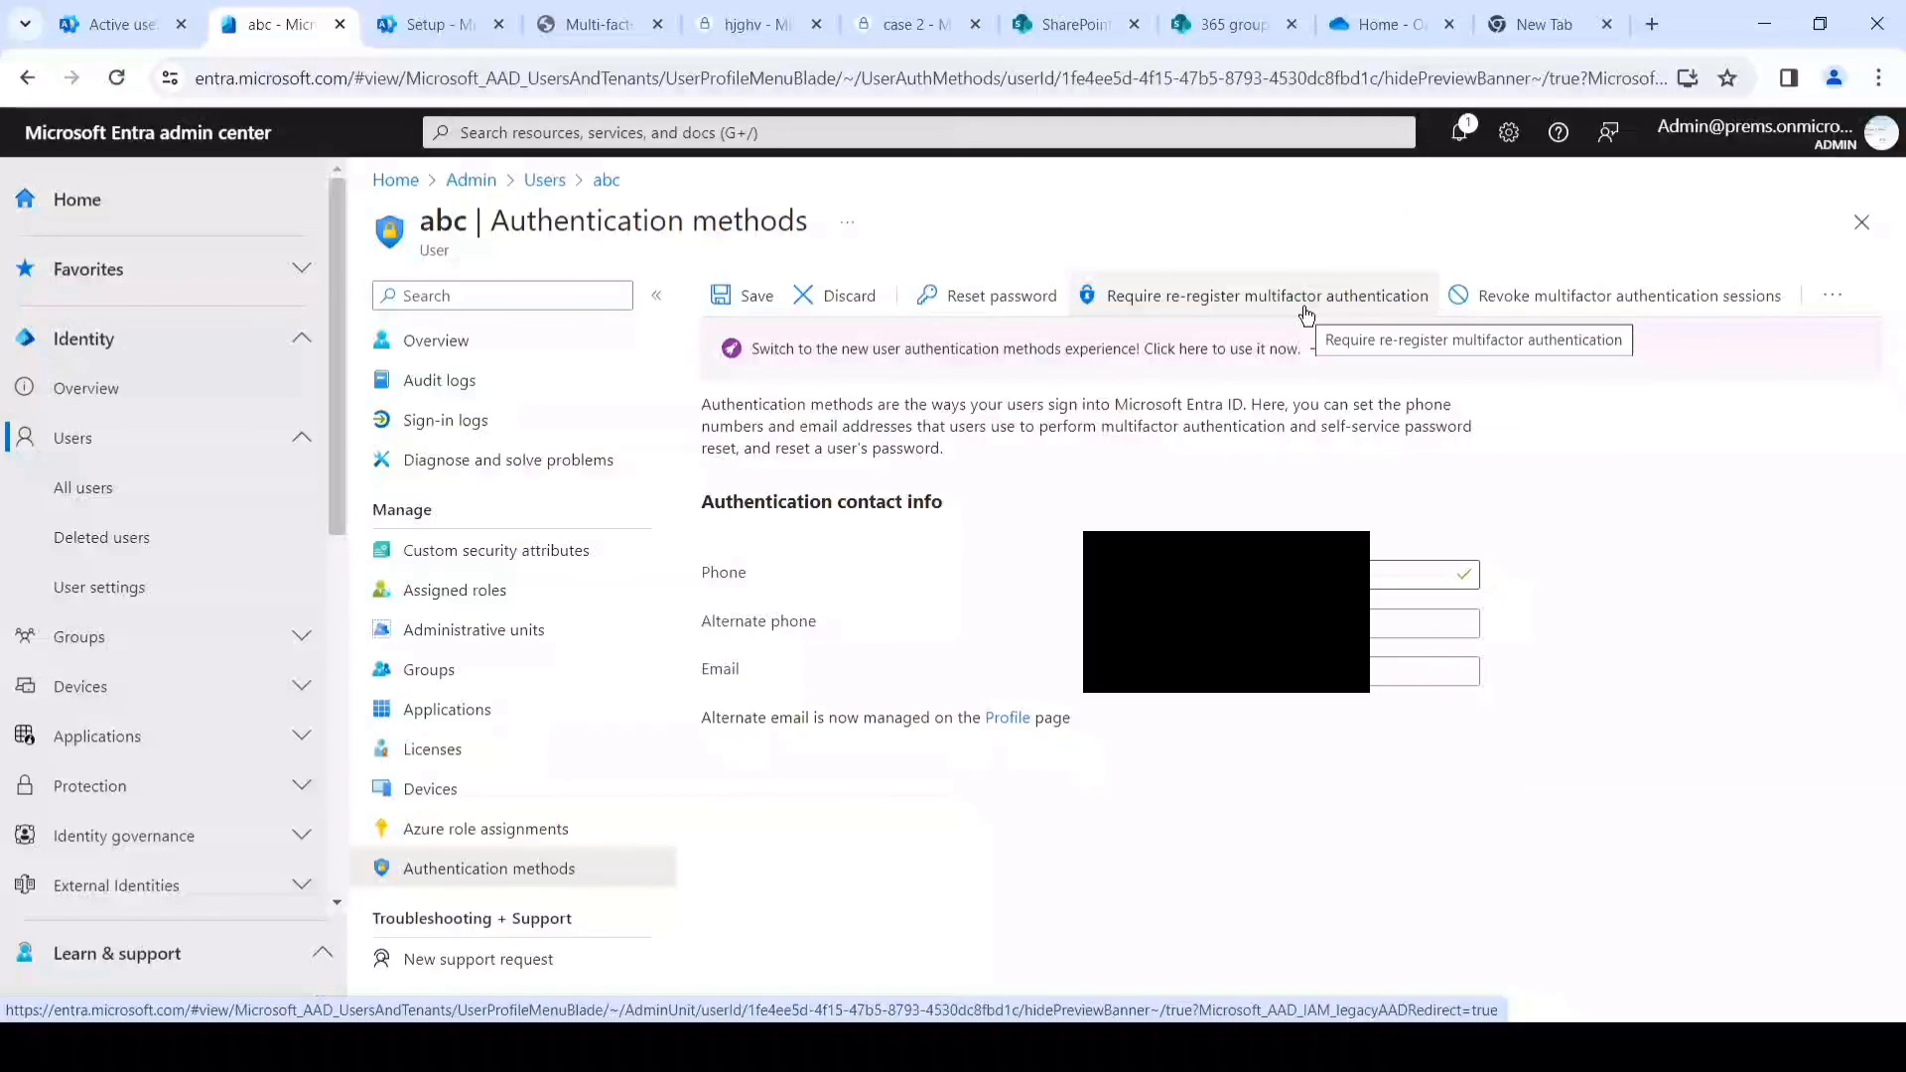
left_click(1290, 349)
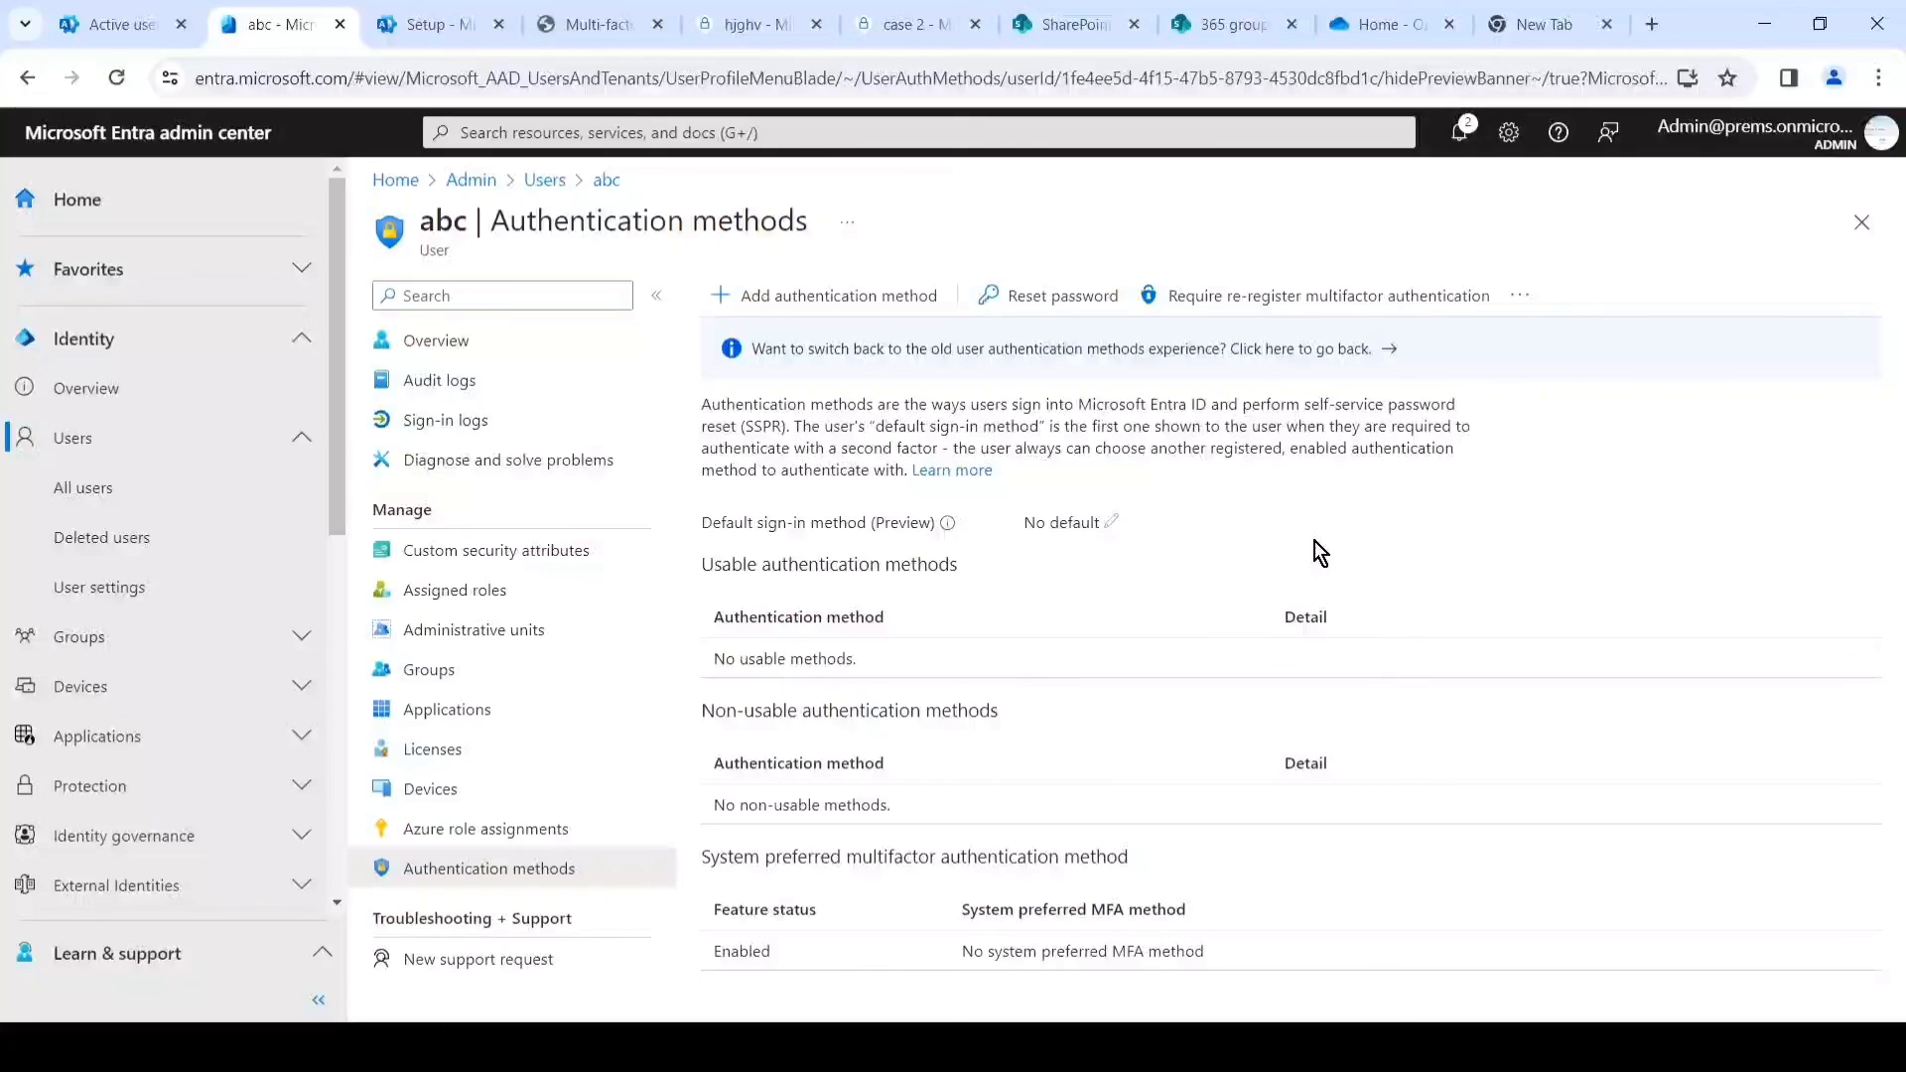